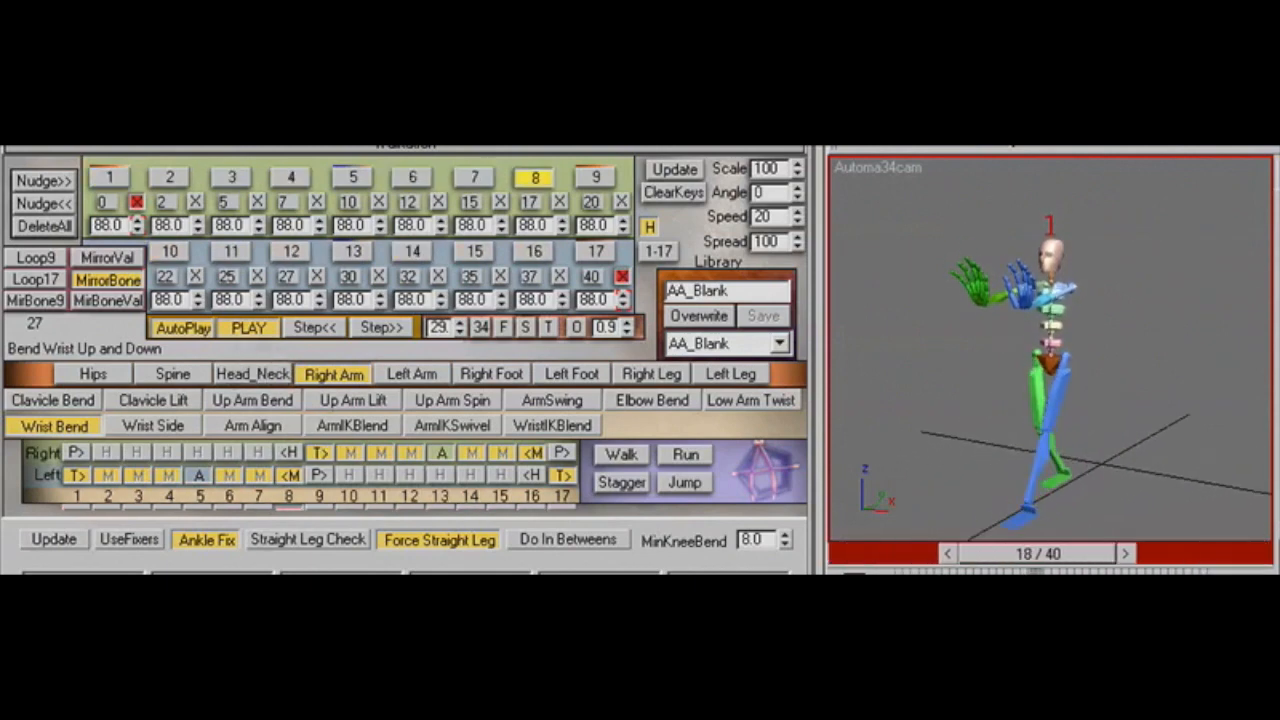
Turn on hand syncing and apply TheClaw pose to both hands at key 17 (frame 40)
click(109, 177)
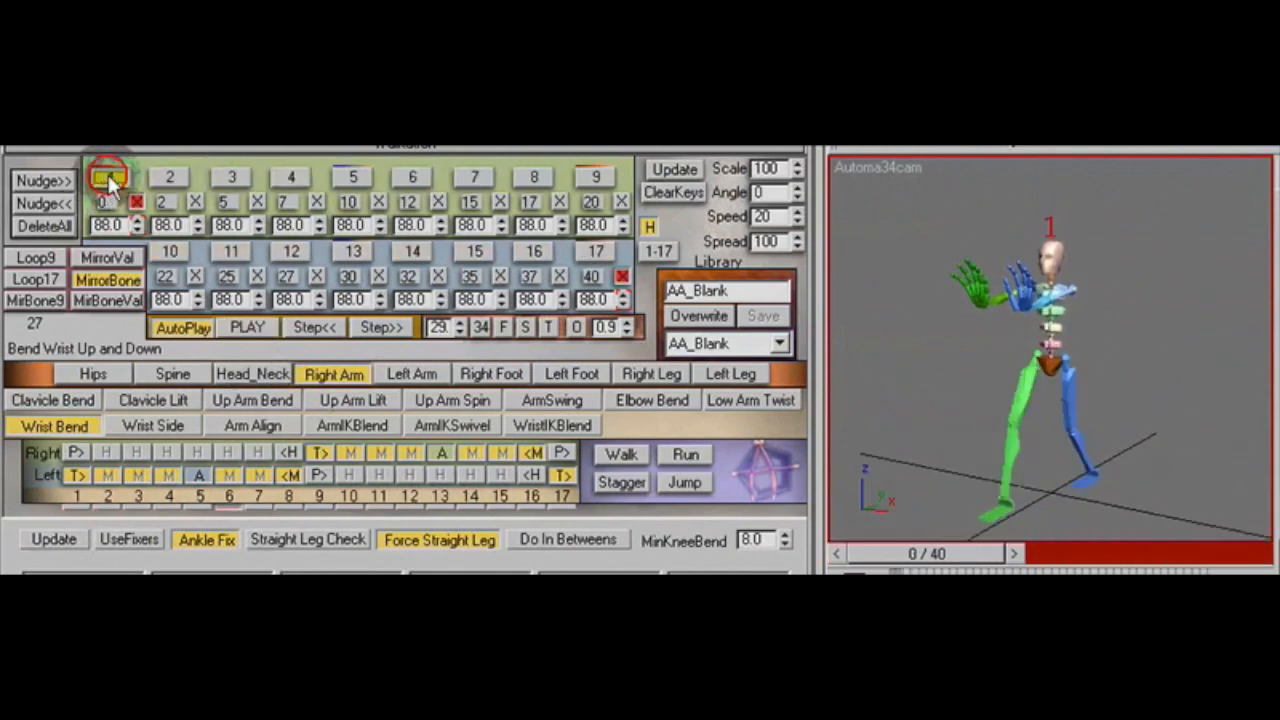
click(596, 251)
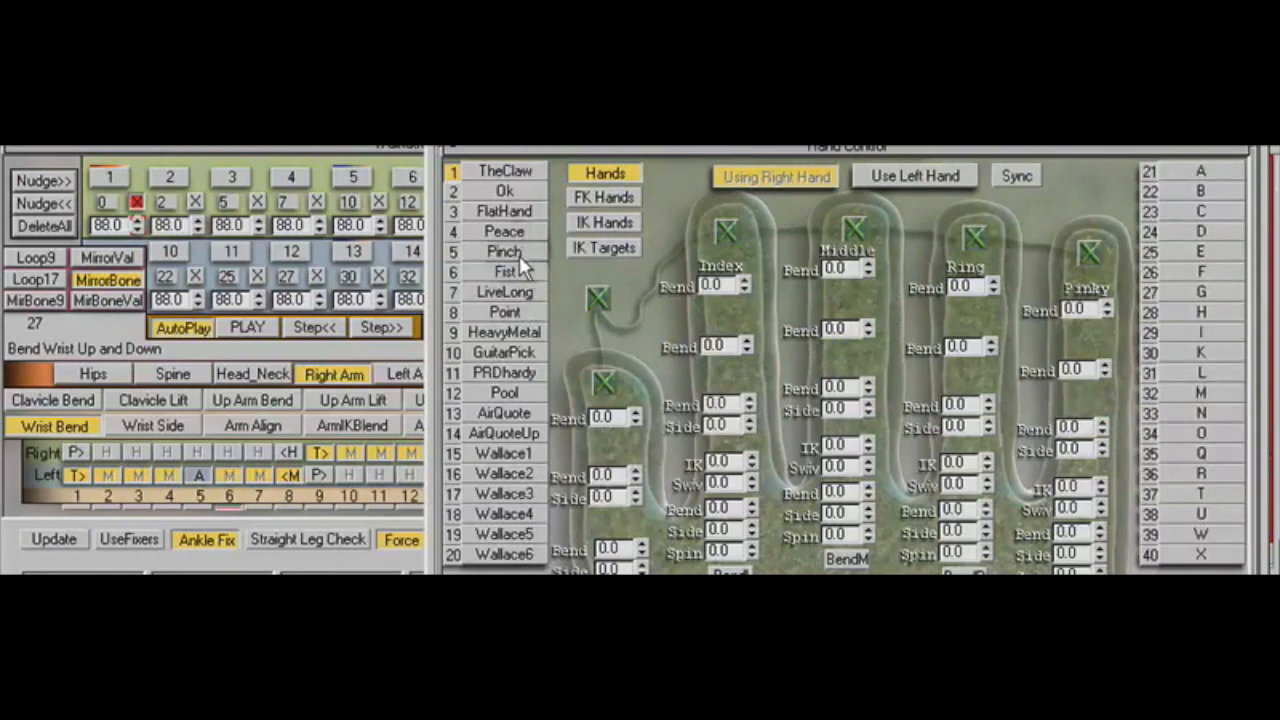
click(518, 176)
click(1016, 172)
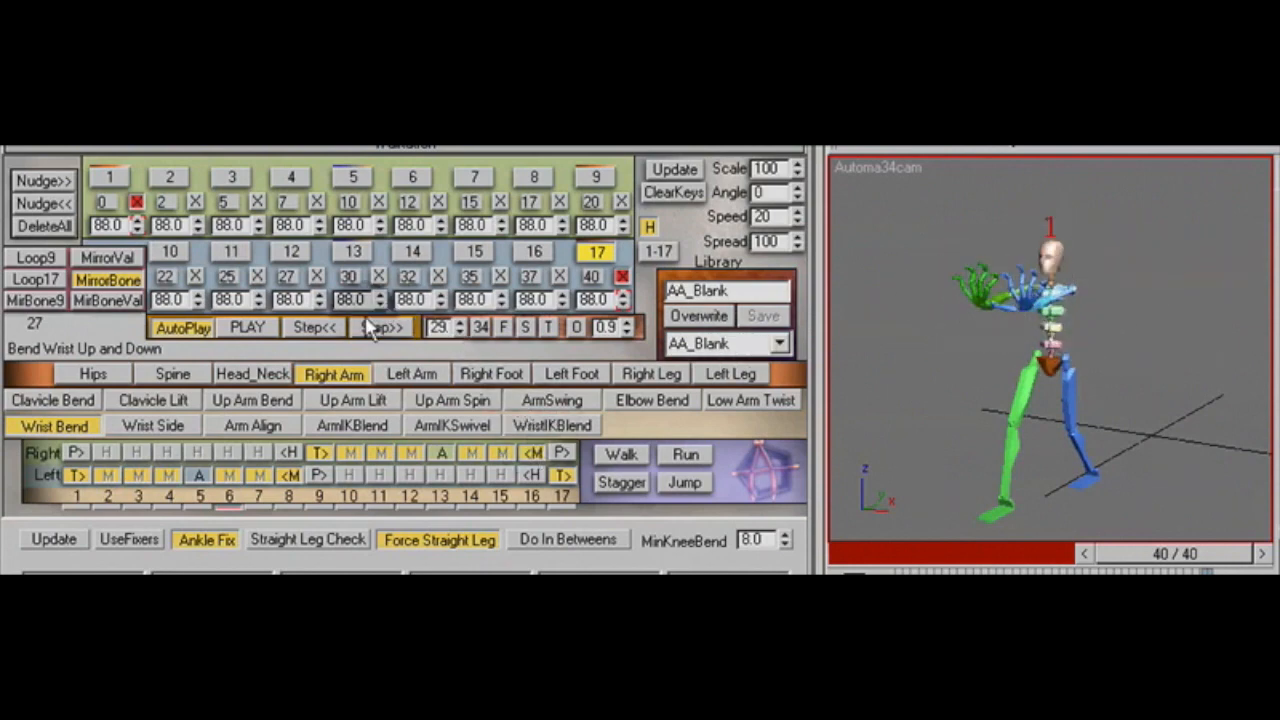
Play back the walk, then apply TheClaw pose to both synced hands at key 1 (frame 0)
click(252, 328)
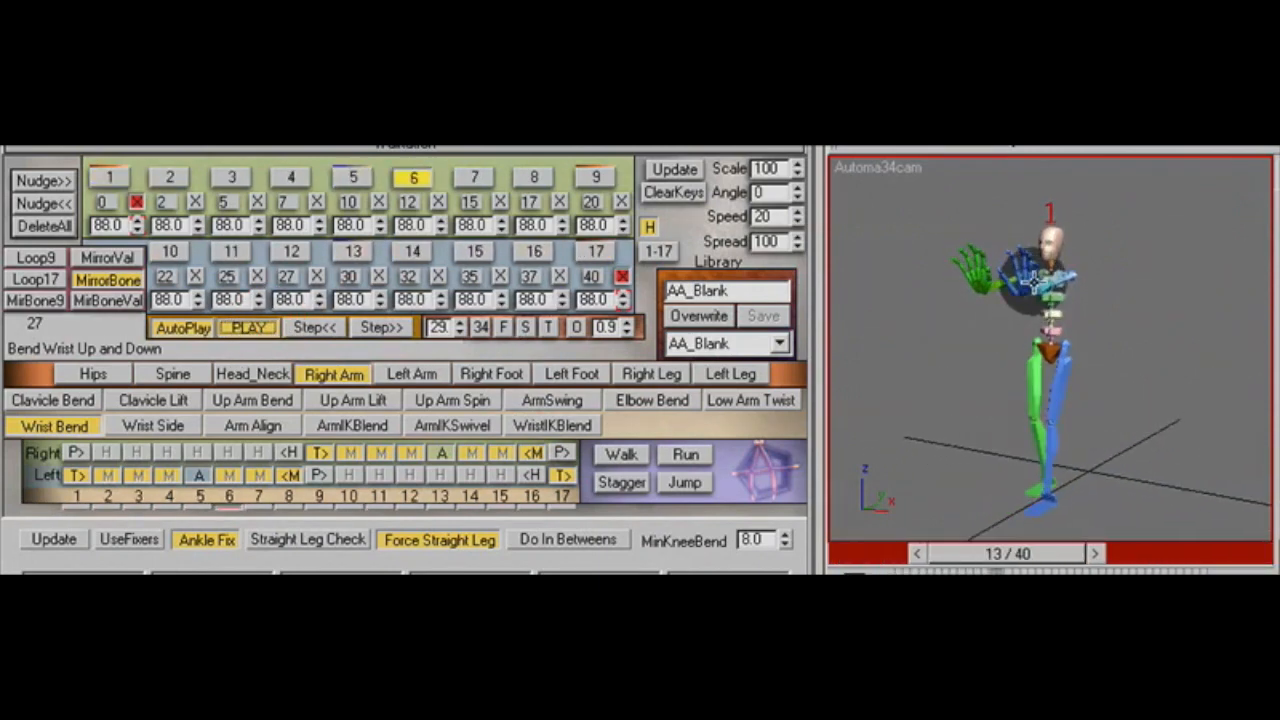
click(112, 180)
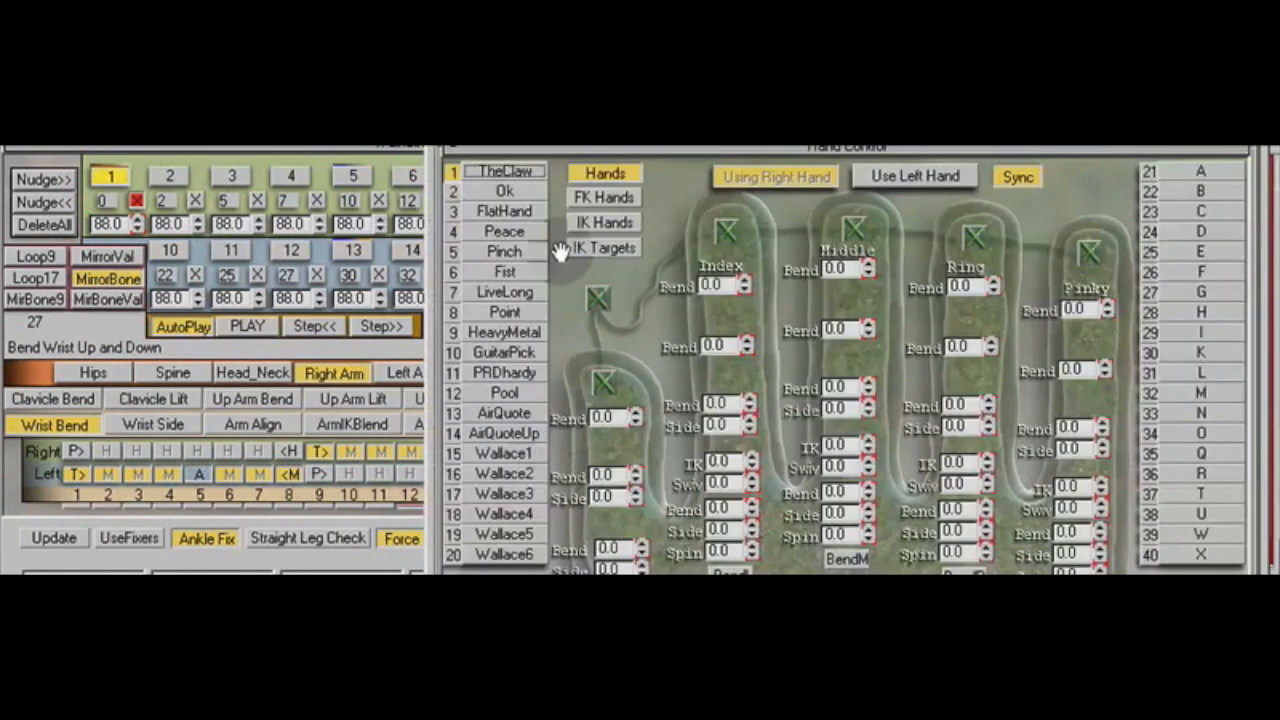
click(512, 172)
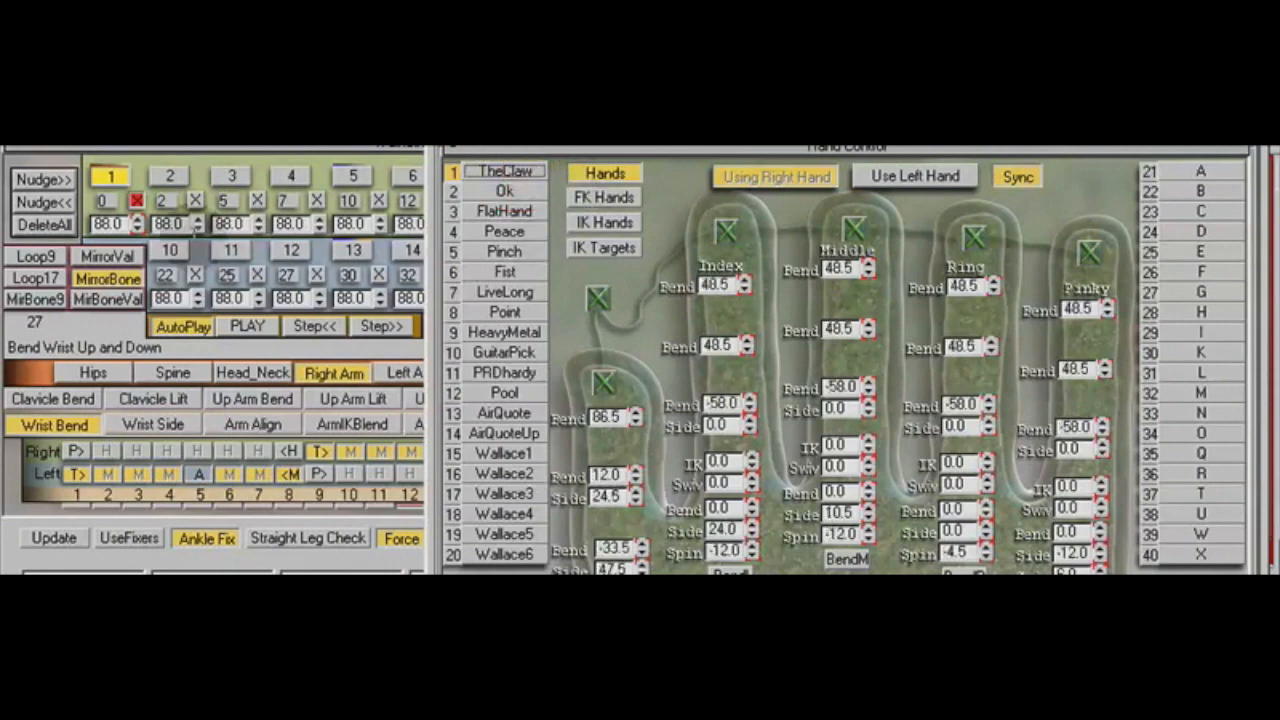
click(116, 180)
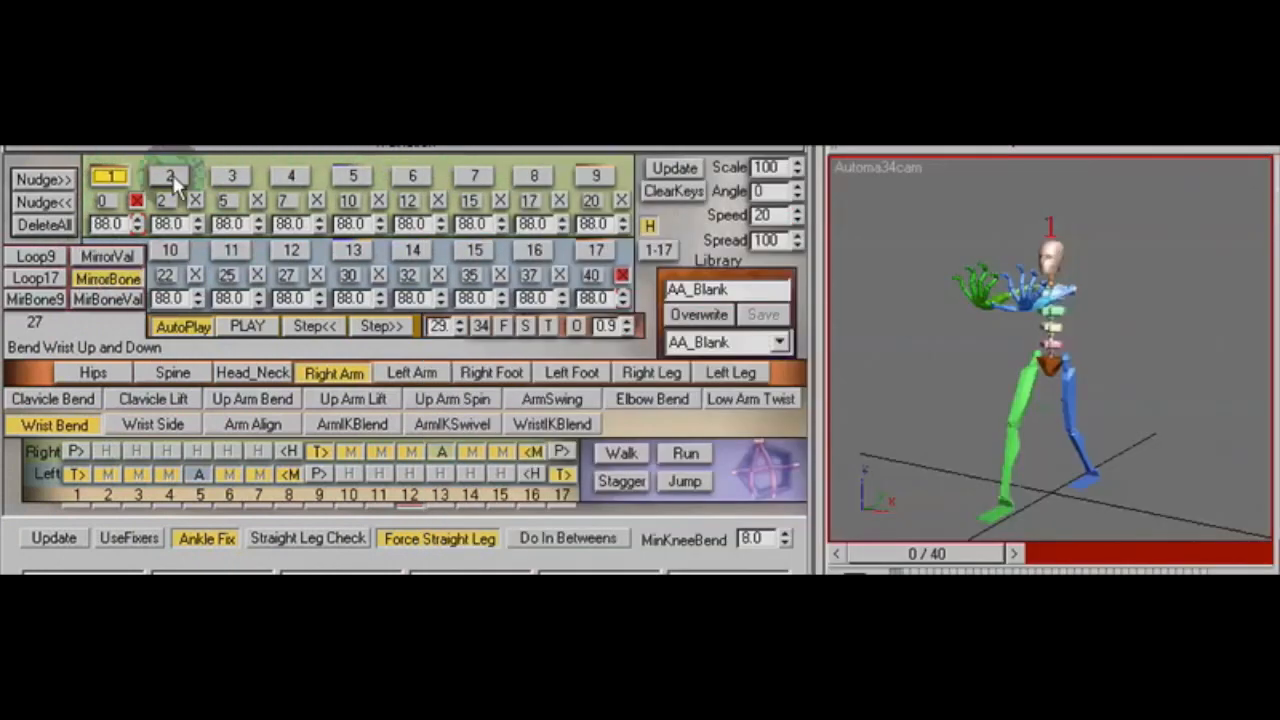
click(116, 182)
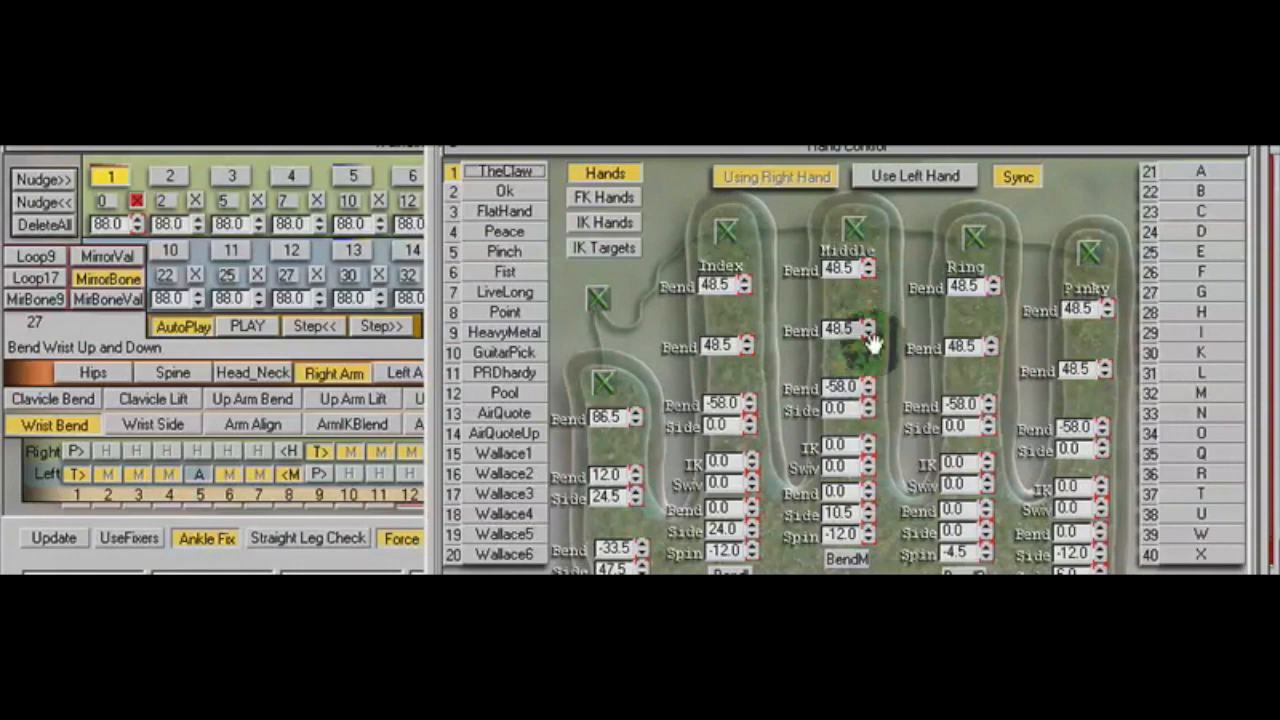
click(1239, 143)
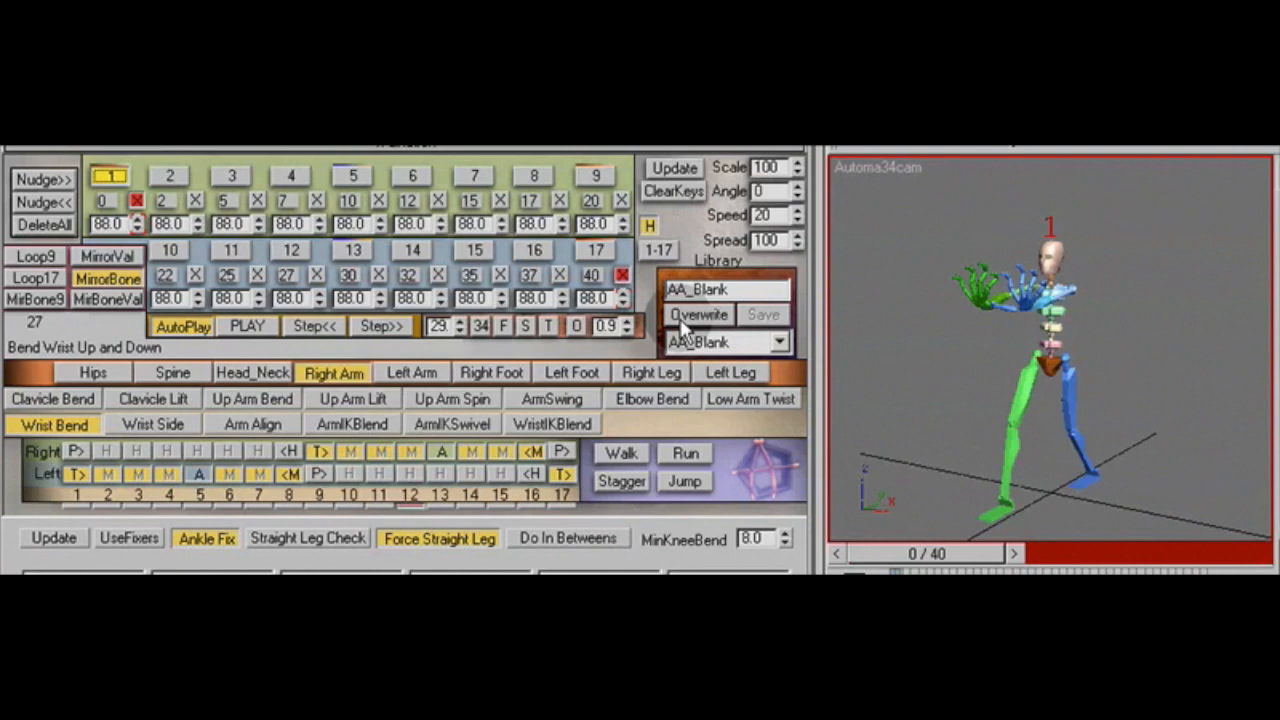
Turn off hand syncing at key 9 (frame 20) and apply letter pose A to the right hand
click(475, 178)
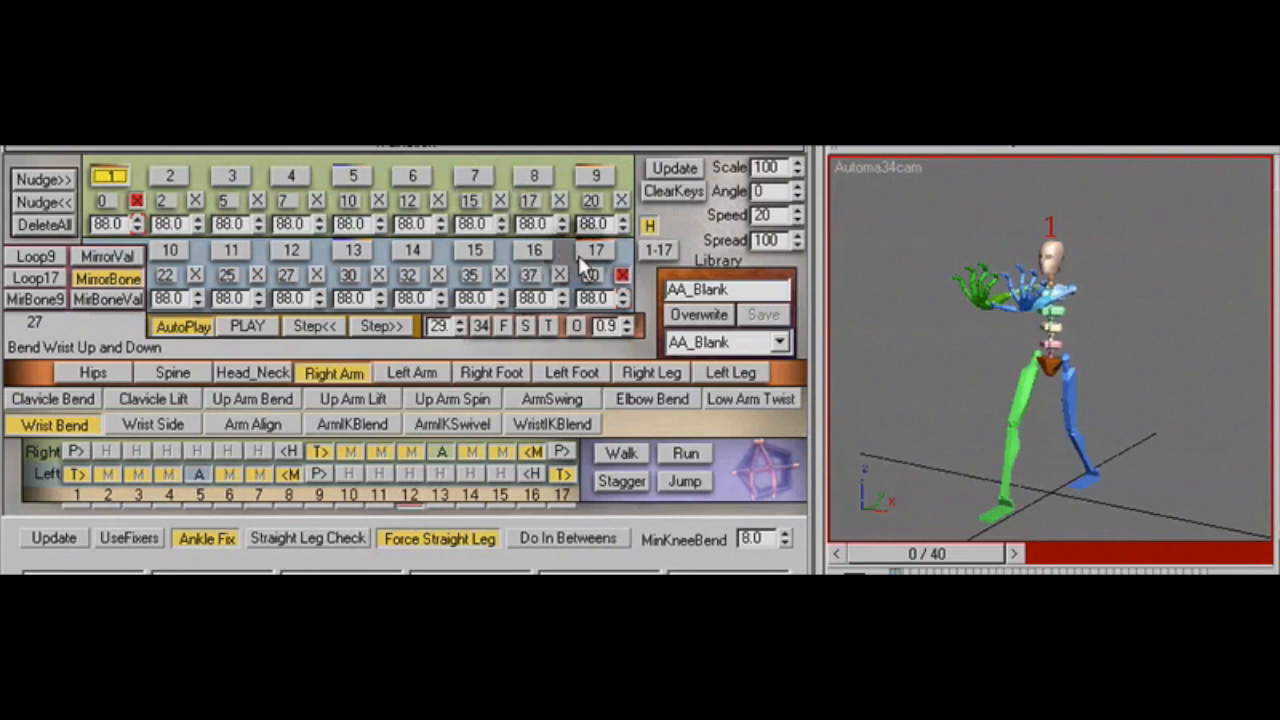
click(605, 176)
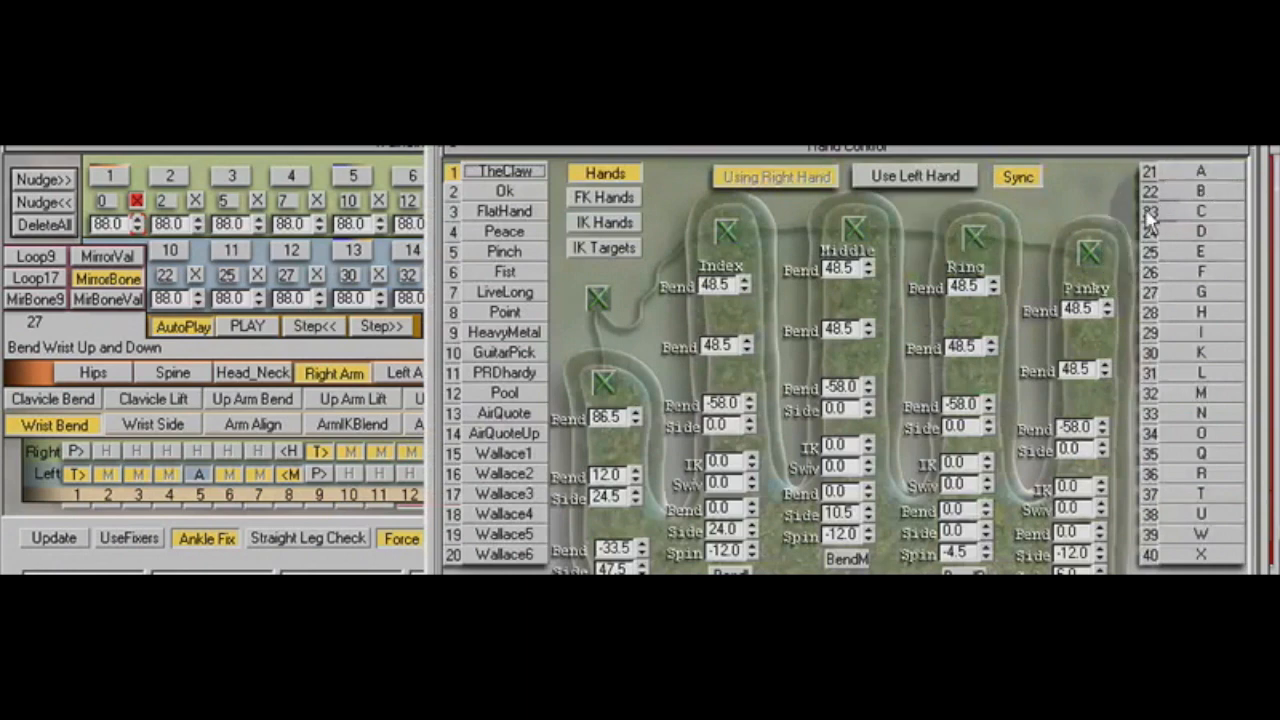
click(1020, 175)
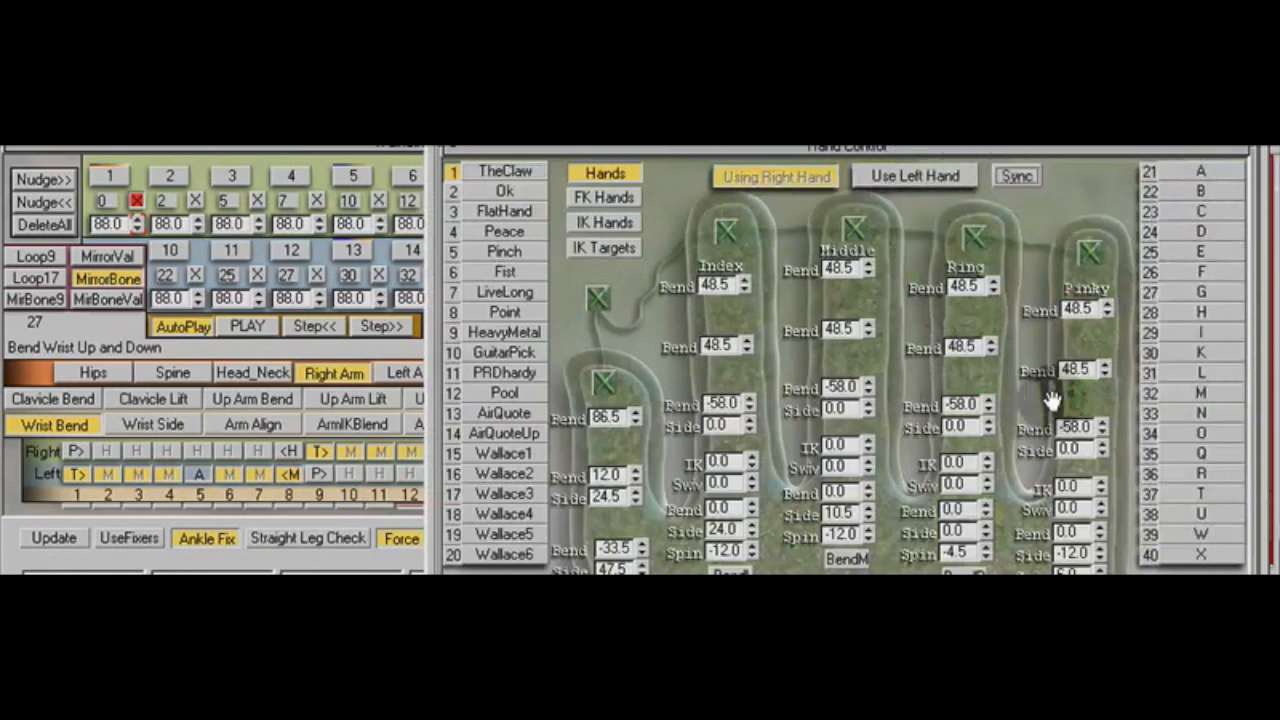
click(1204, 172)
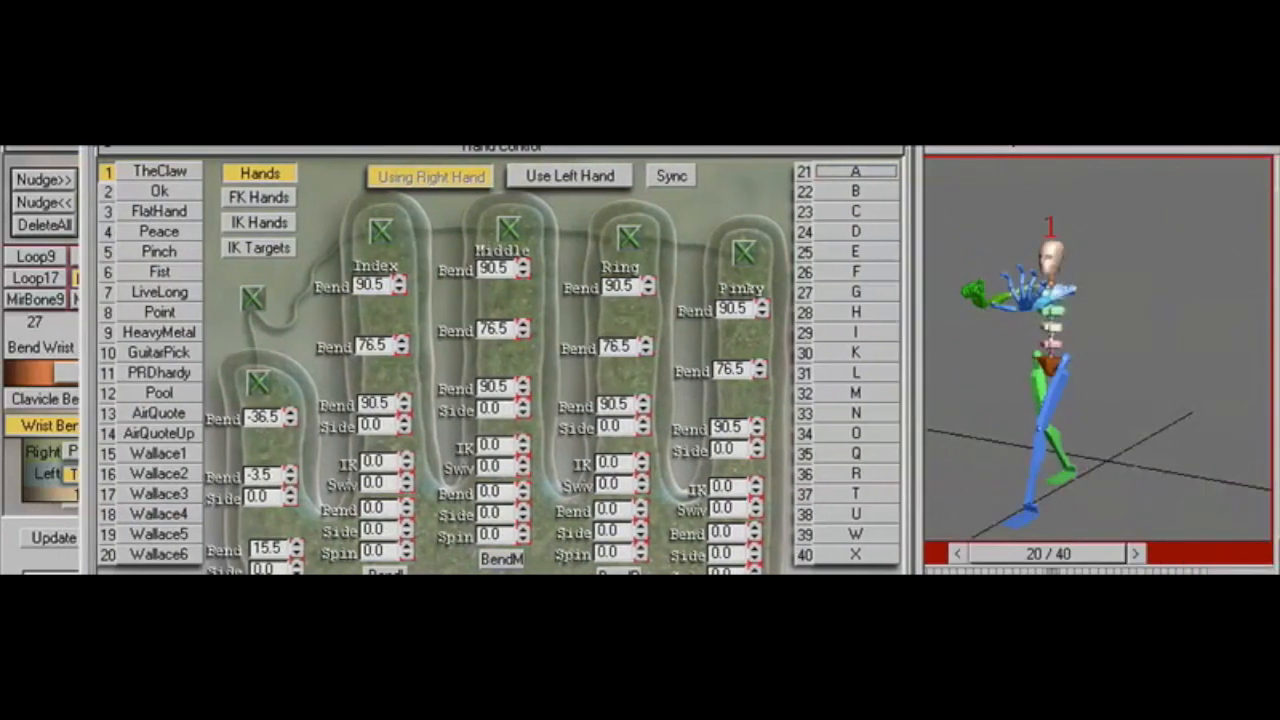
Try letter poses A, B, D, H and L on the right hand, settle on R, and set the left hand to Fist
click(845, 172)
click(848, 191)
click(848, 231)
click(850, 311)
click(850, 376)
click(855, 473)
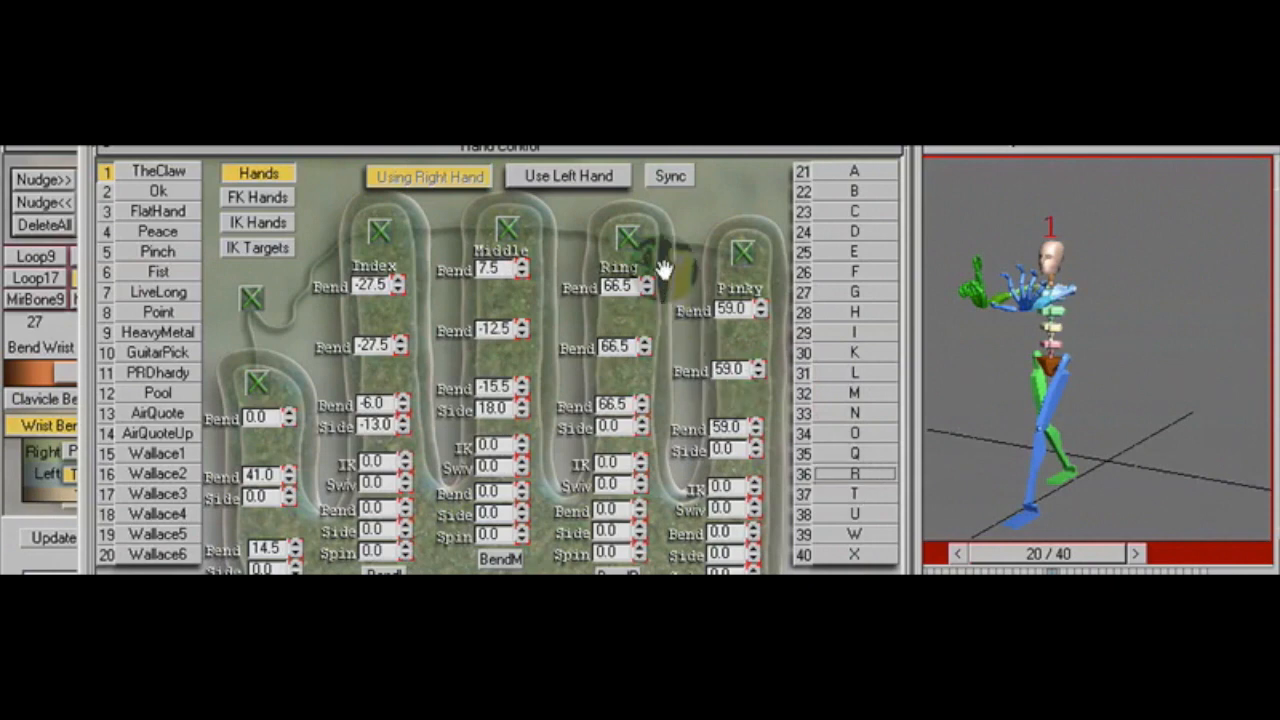
click(586, 180)
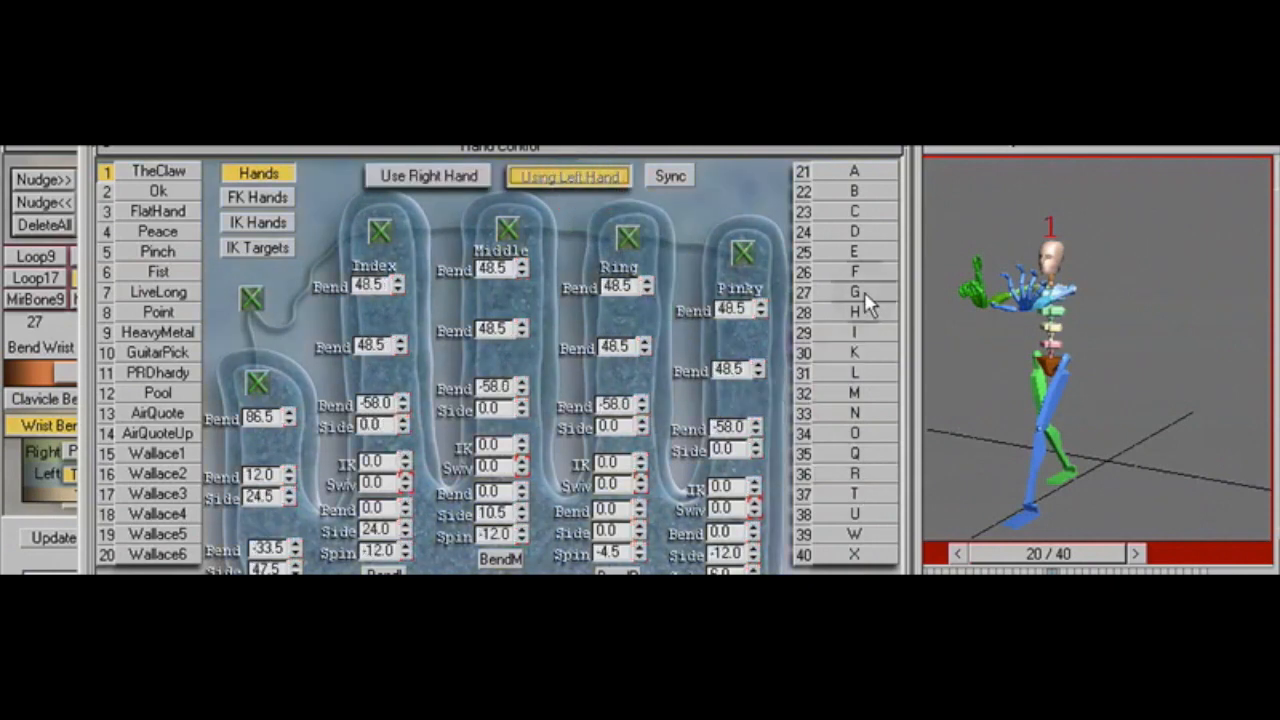
click(176, 272)
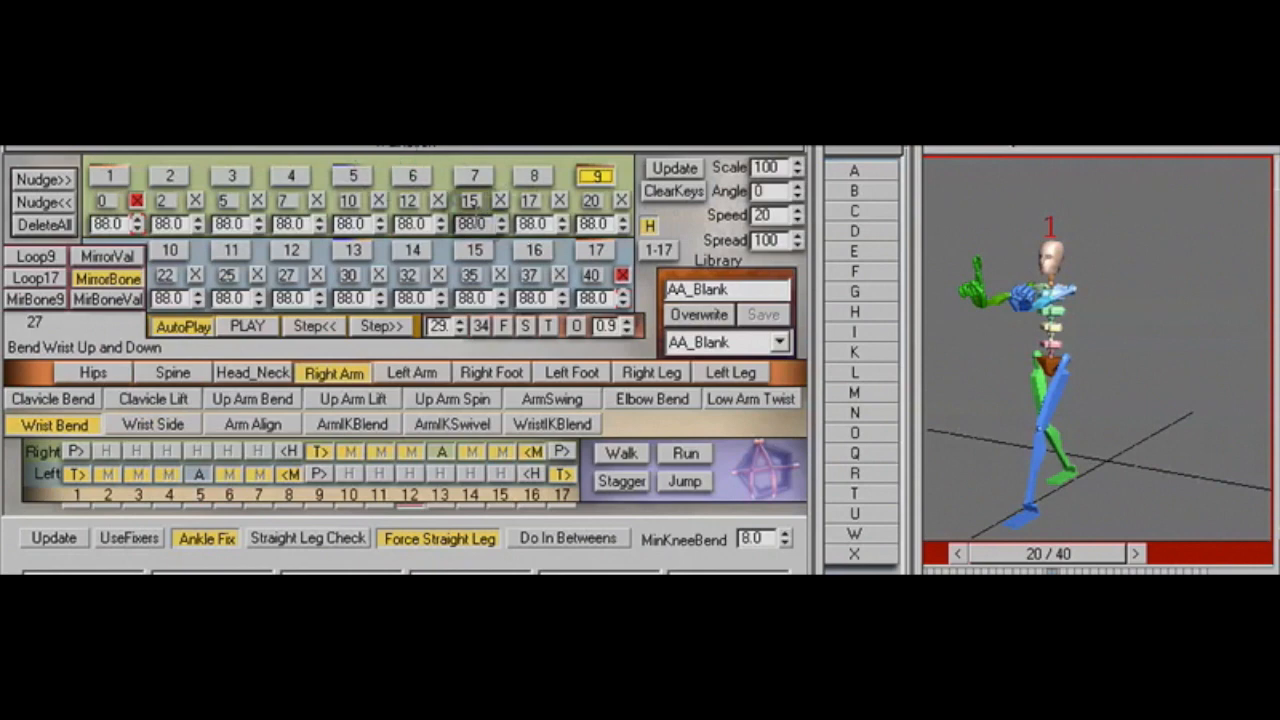
At key 5 (frame 10), set the left hand to letter pose G and the right hand to Ok
click(355, 178)
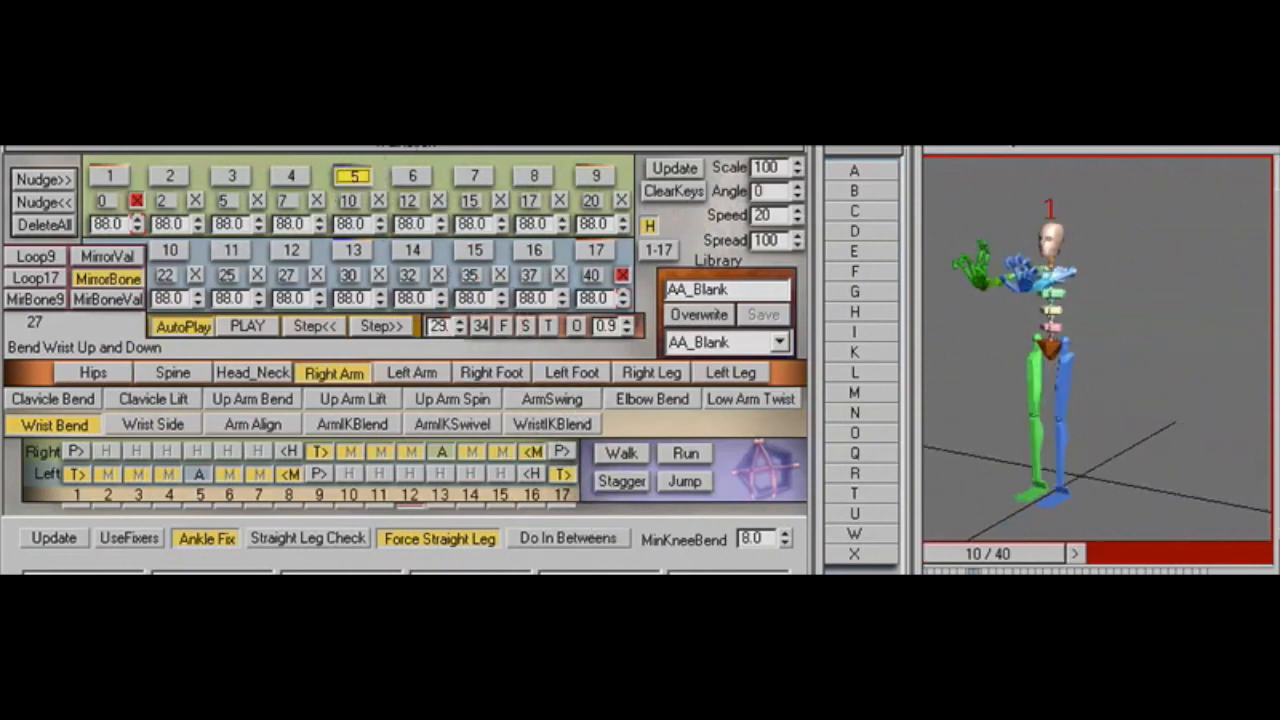
click(817, 239)
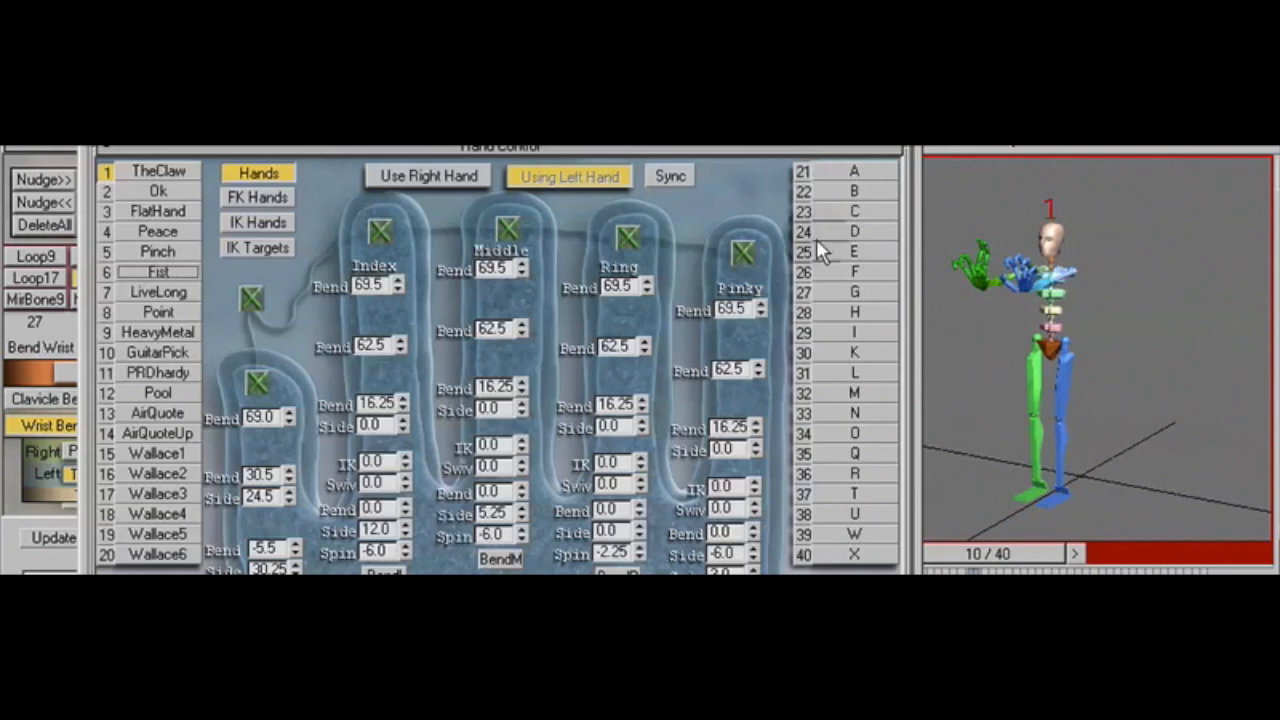
click(832, 291)
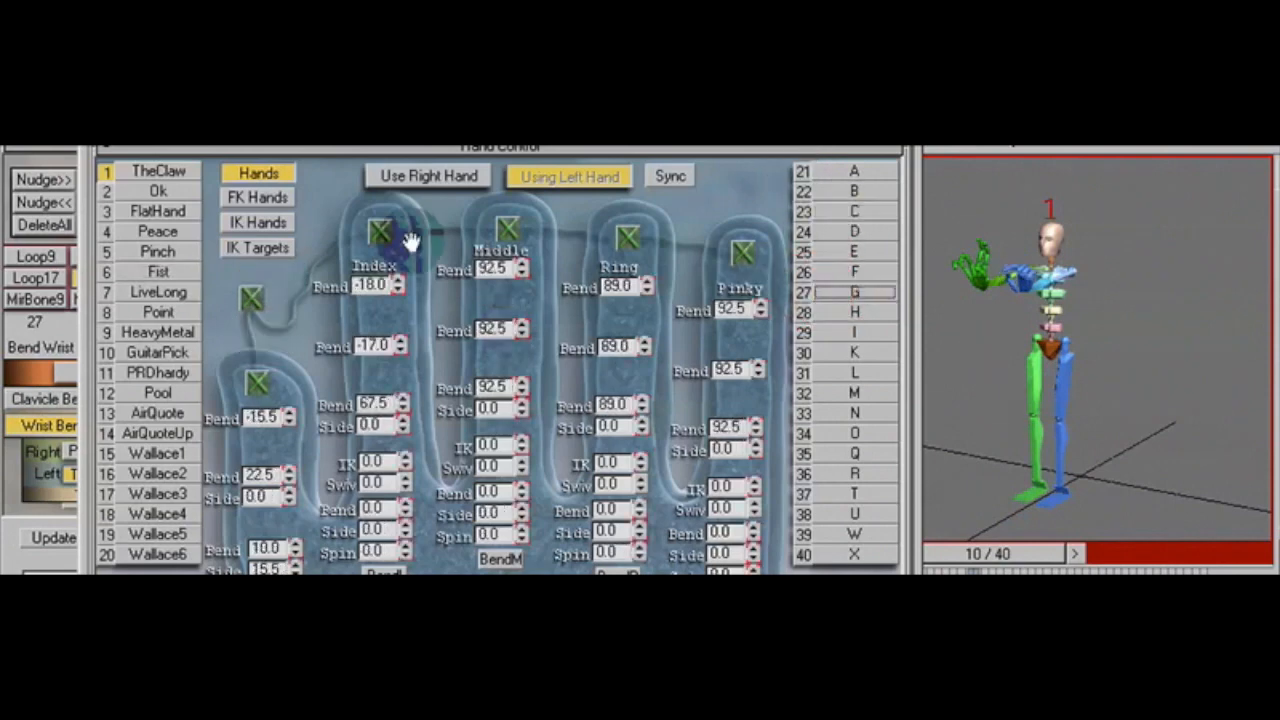
click(438, 177)
click(162, 191)
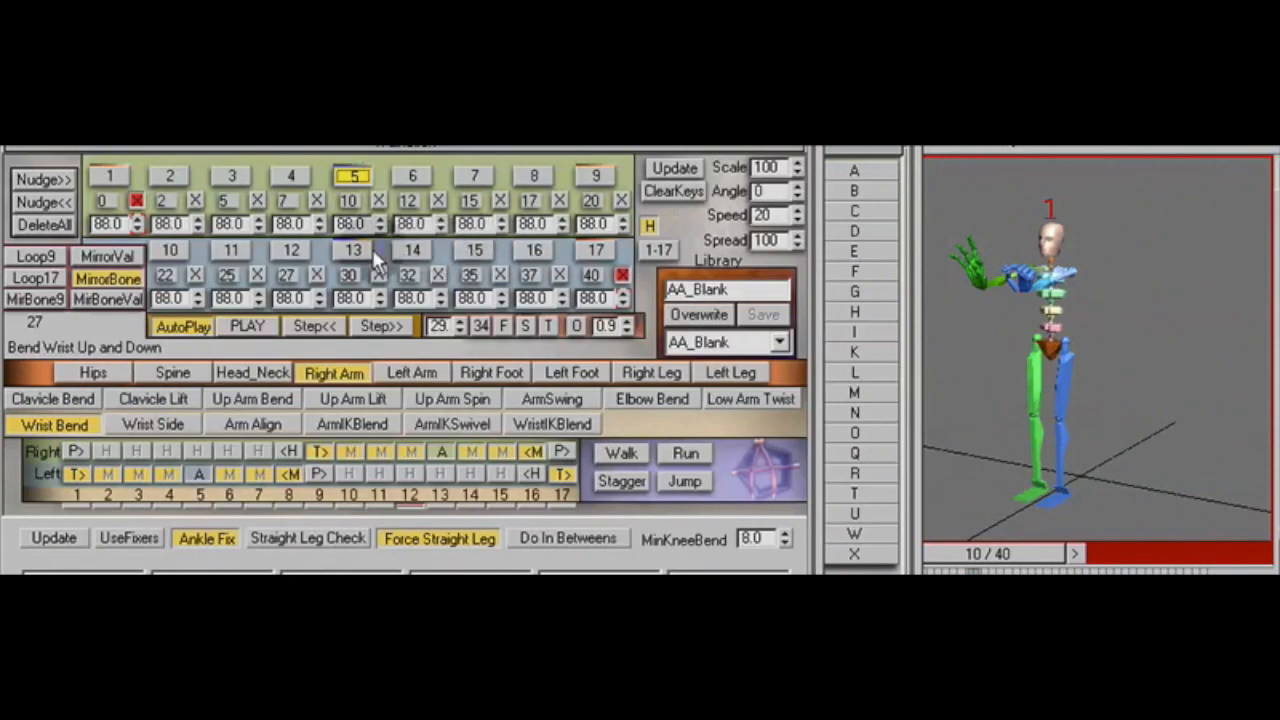
At key 13 (frame 30), set the right hand to pose K and the left hand to pose C, and play the walk
click(356, 253)
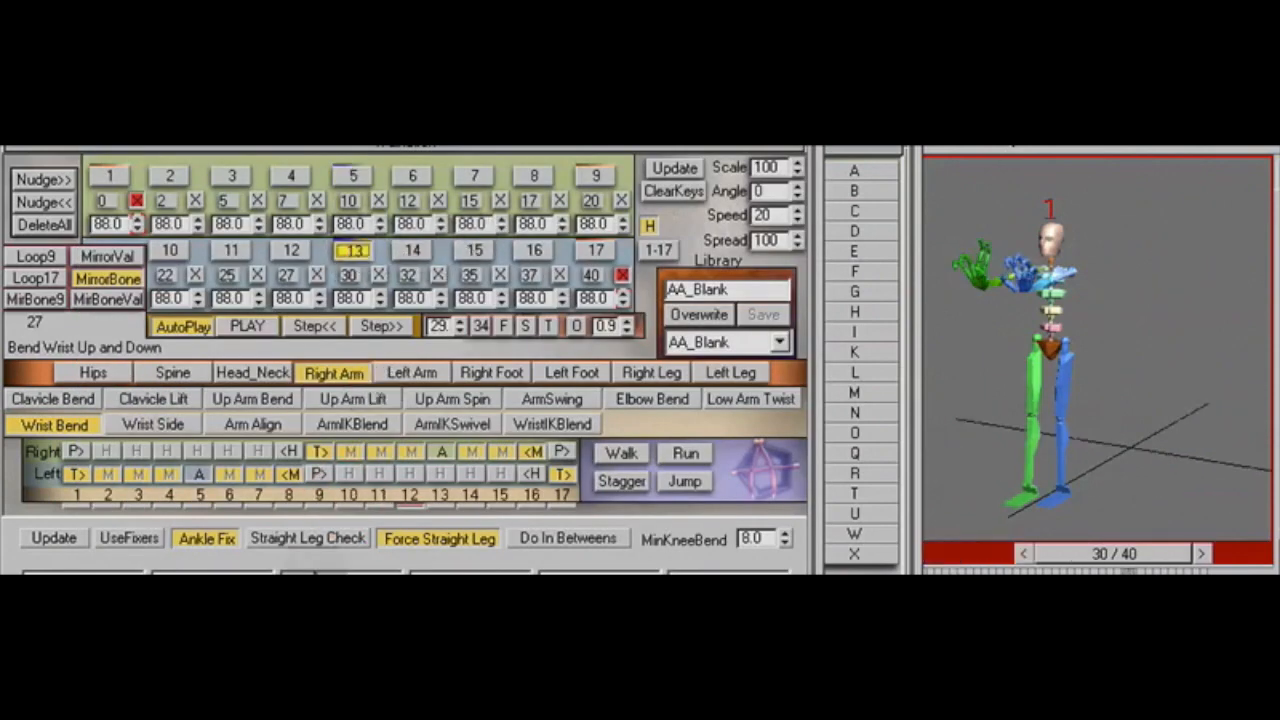
click(560, 120)
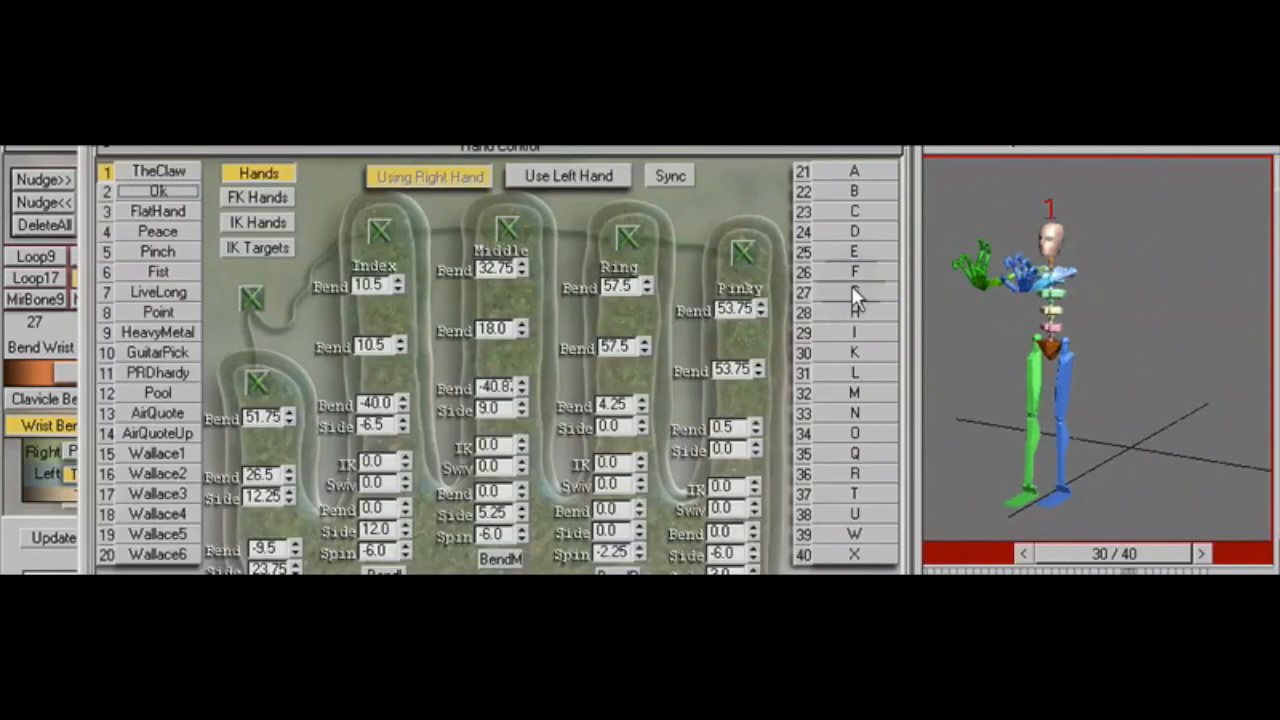
click(854, 352)
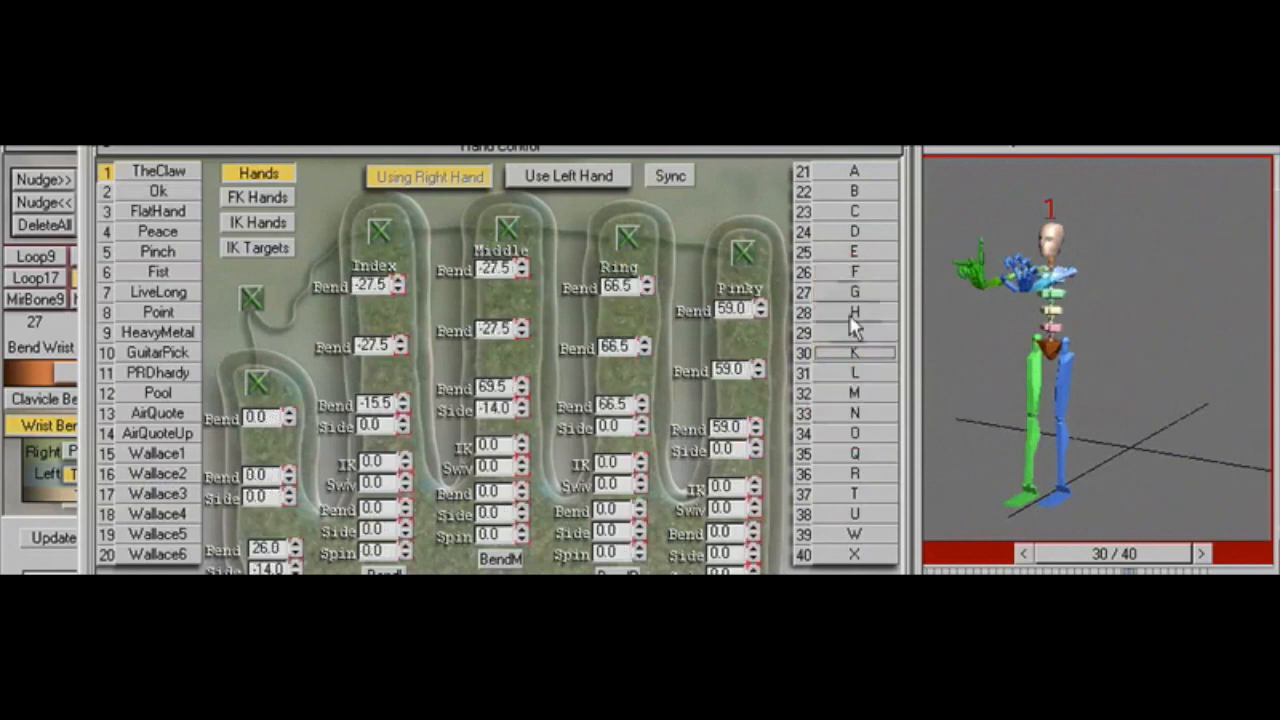
click(605, 172)
click(855, 211)
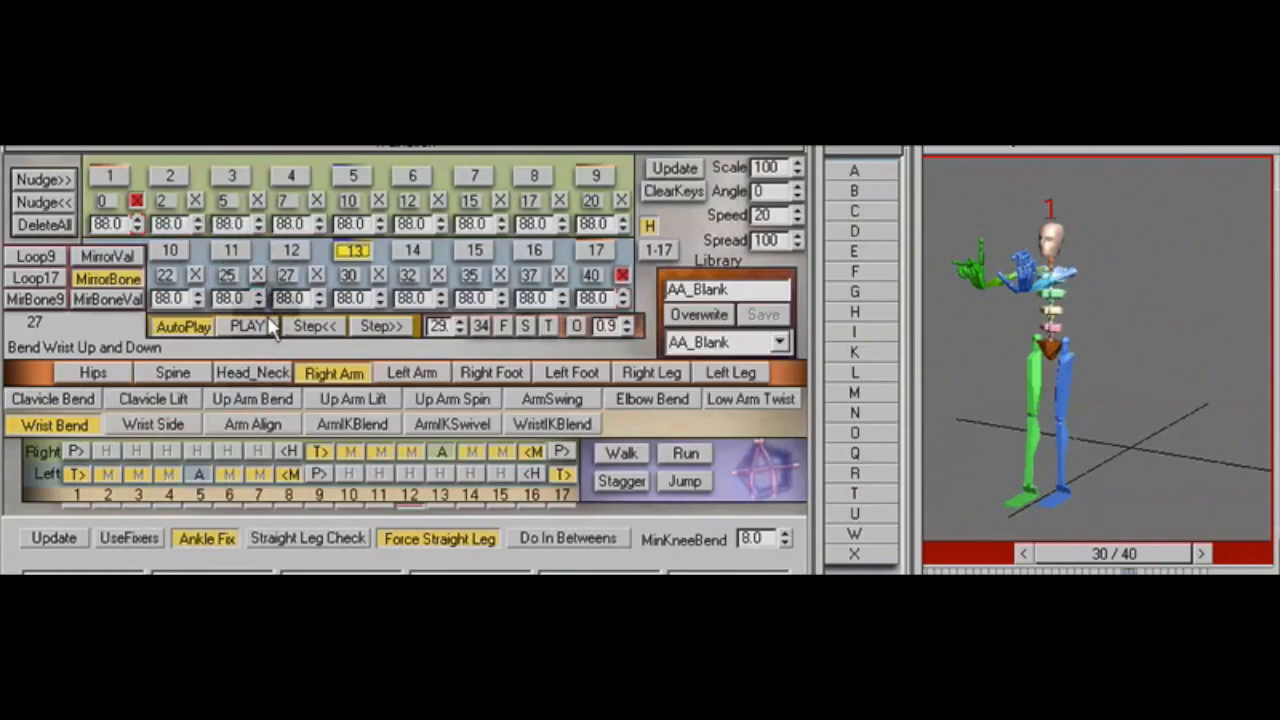
click(262, 327)
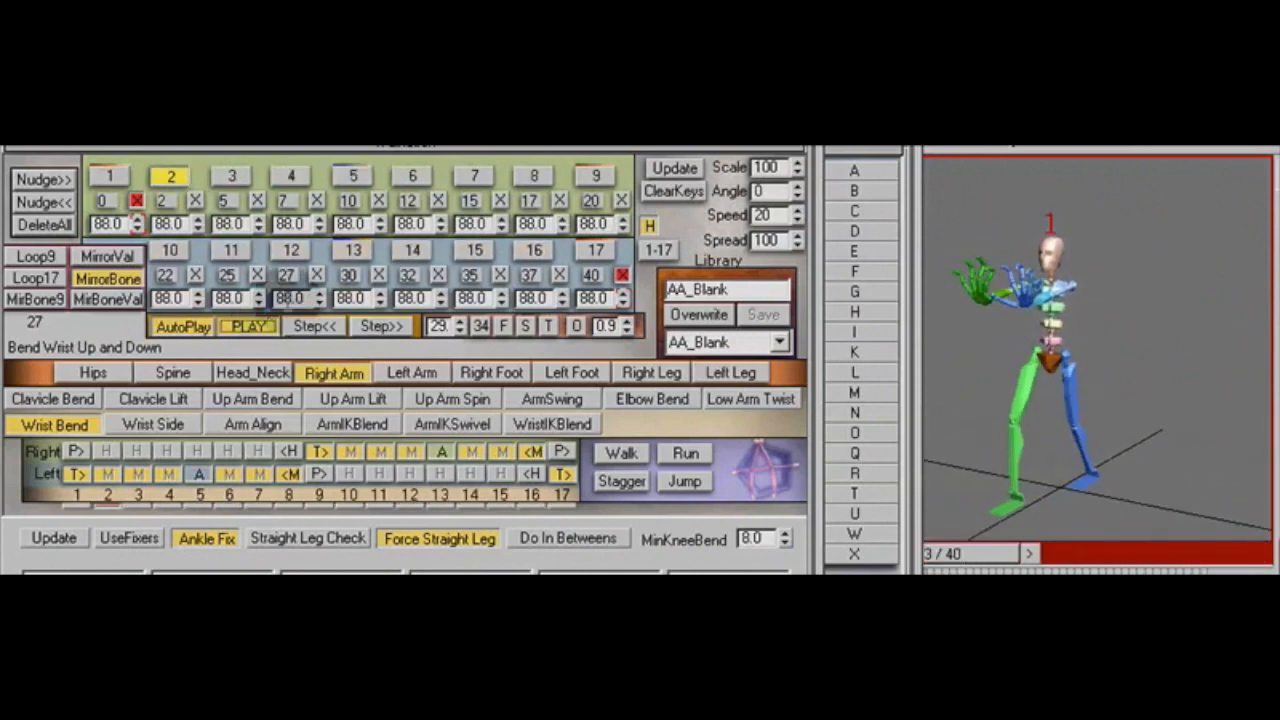
At key 2 (frame 2), set the left hand to letter pose L and the right hand to LiveLong
click(168, 182)
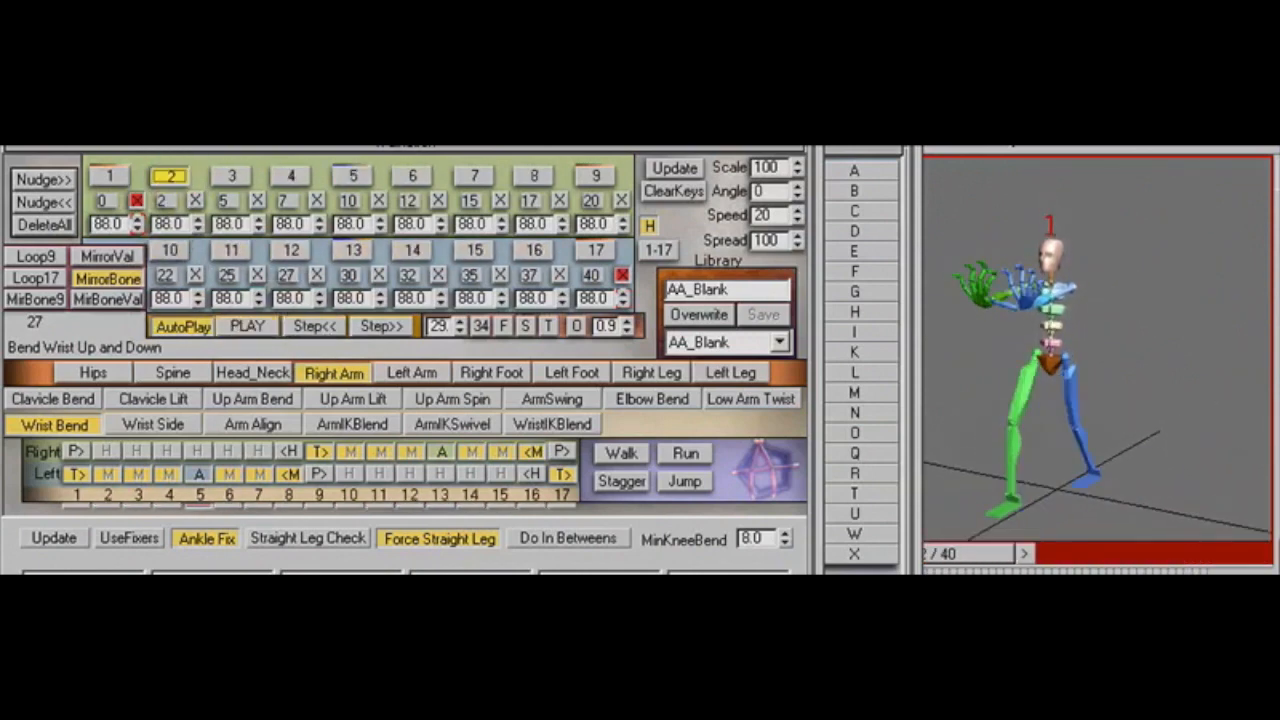
click(862, 150)
click(880, 372)
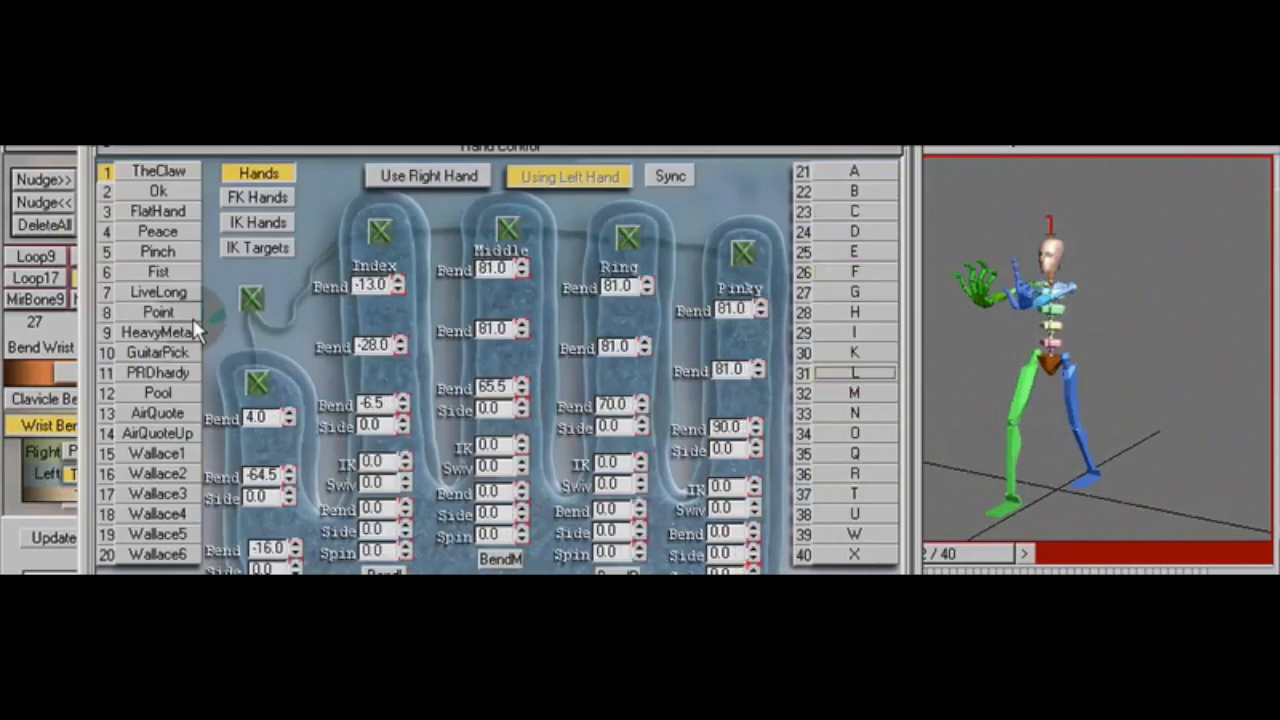
click(429, 176)
click(158, 292)
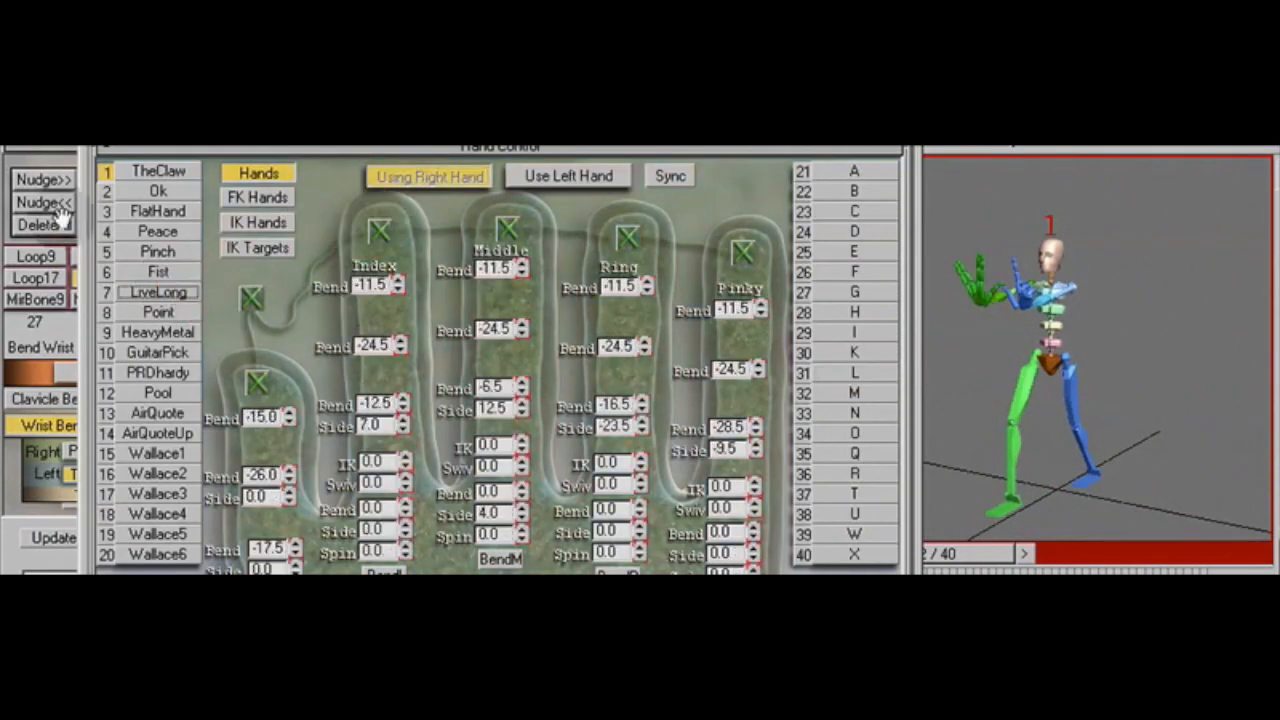
click(42, 148)
At key 3 (frame 5), set the right hand to pose C and the left hand to HeavyMetal, and play the walk
click(232, 178)
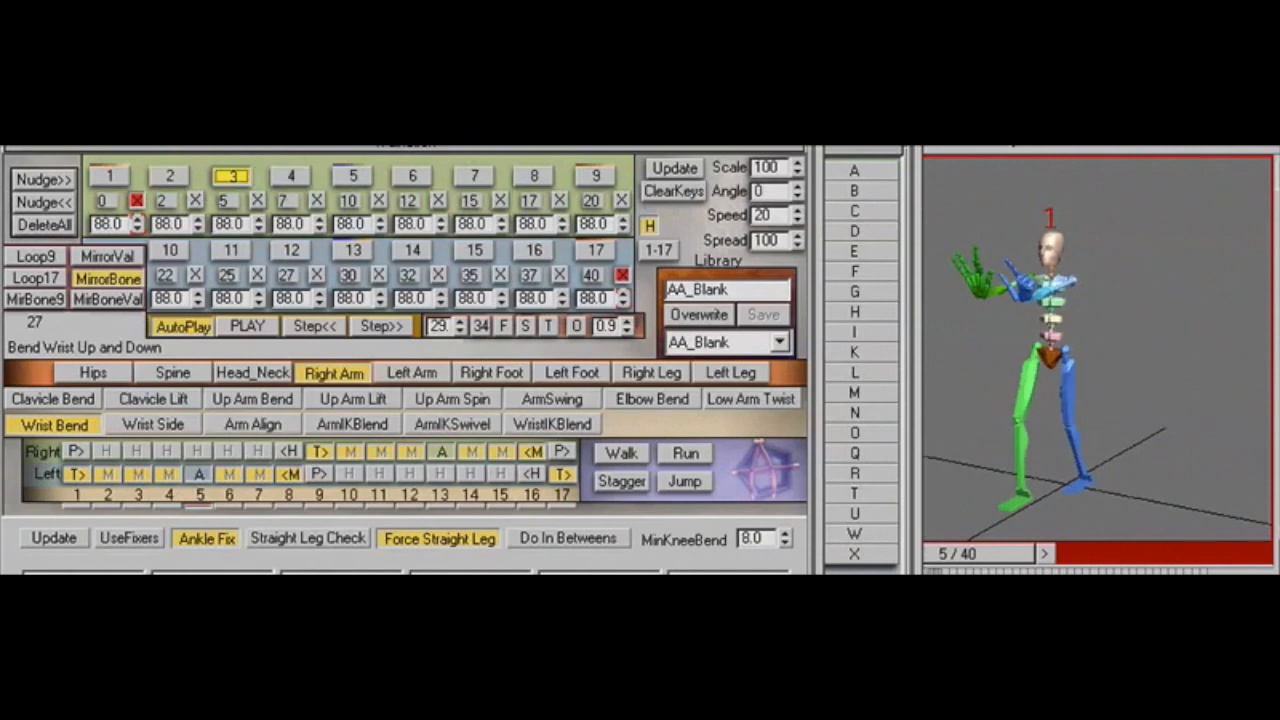
click(860, 149)
click(852, 212)
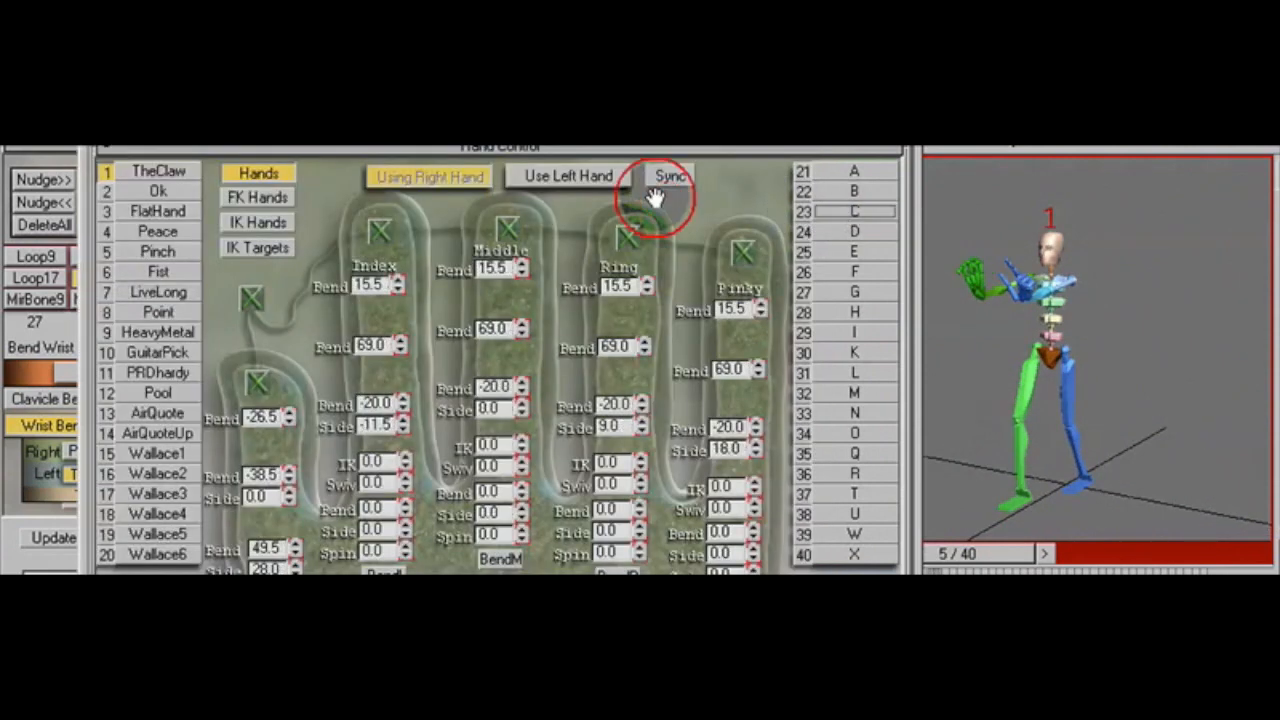
click(570, 177)
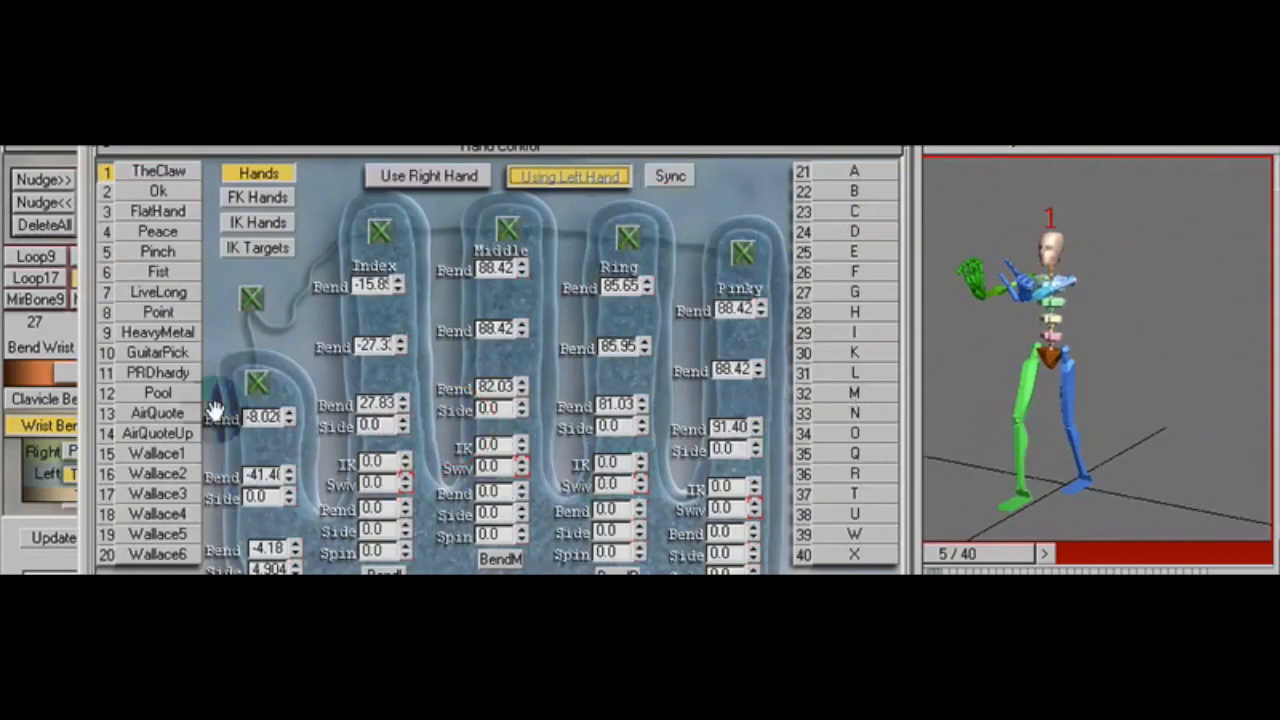
click(155, 332)
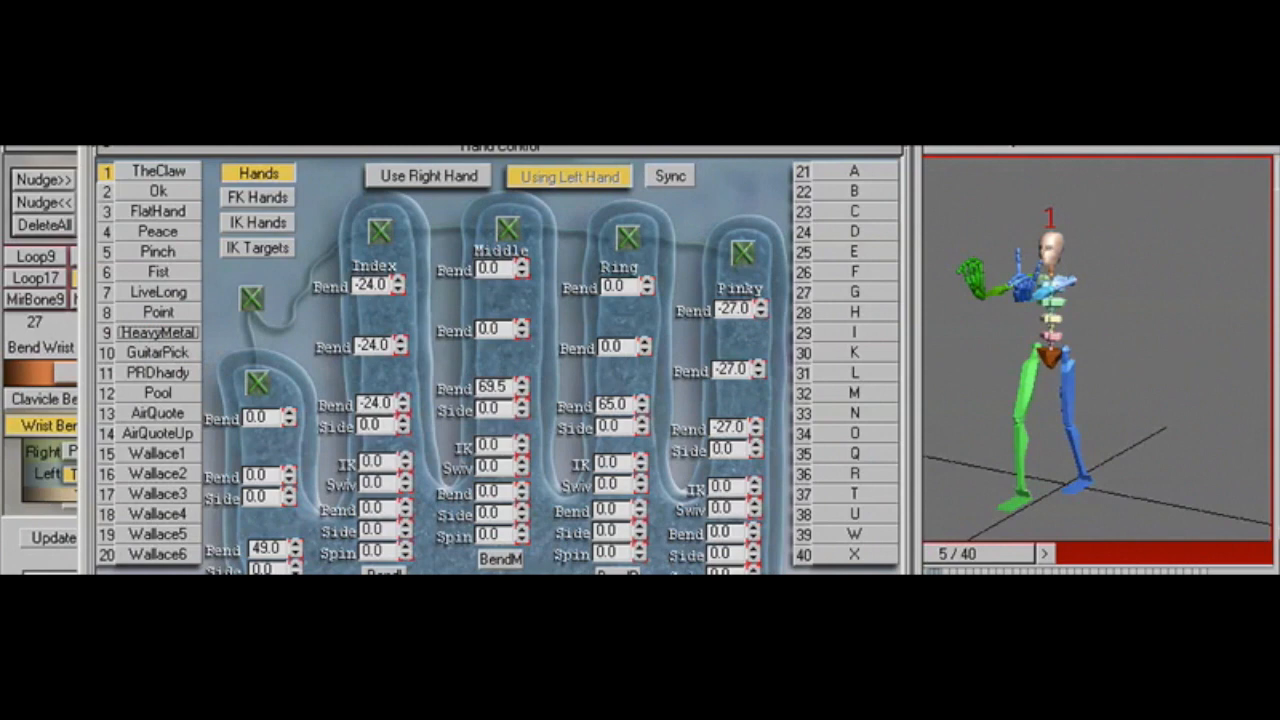
click(45, 149)
click(250, 326)
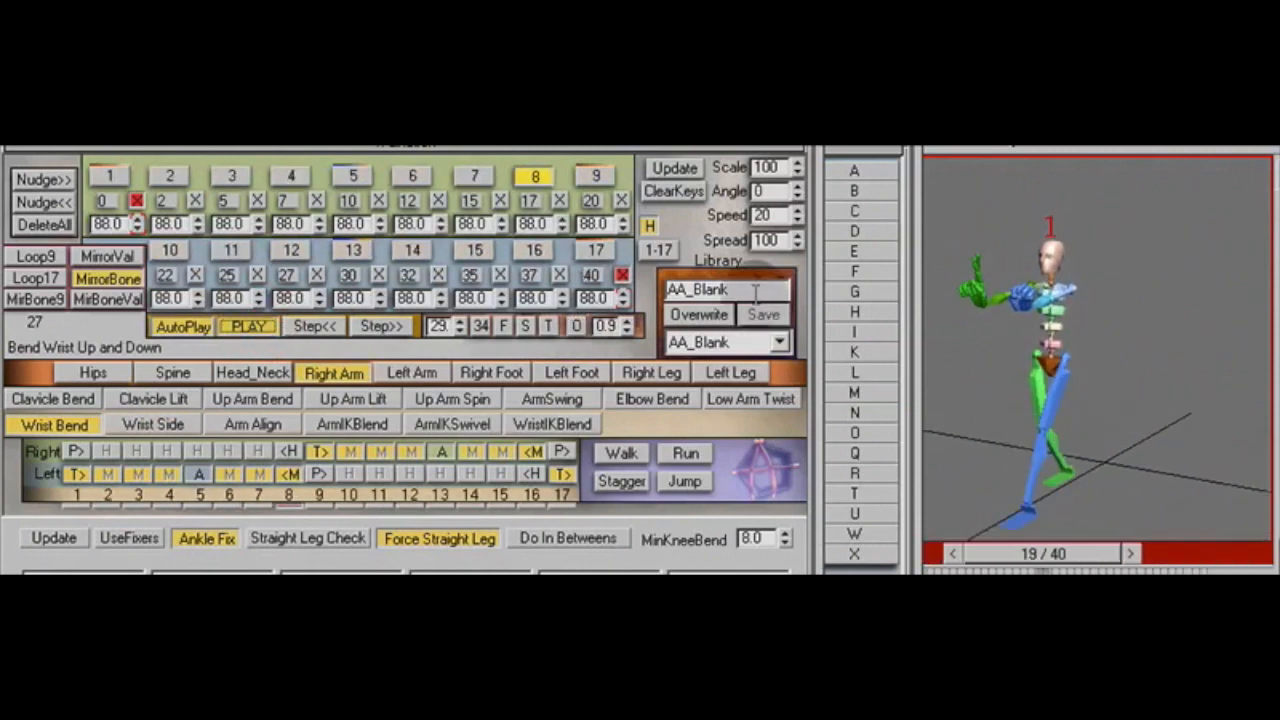
Replace the animation's library name with HandTest
double_click(700, 289)
text(Hand)
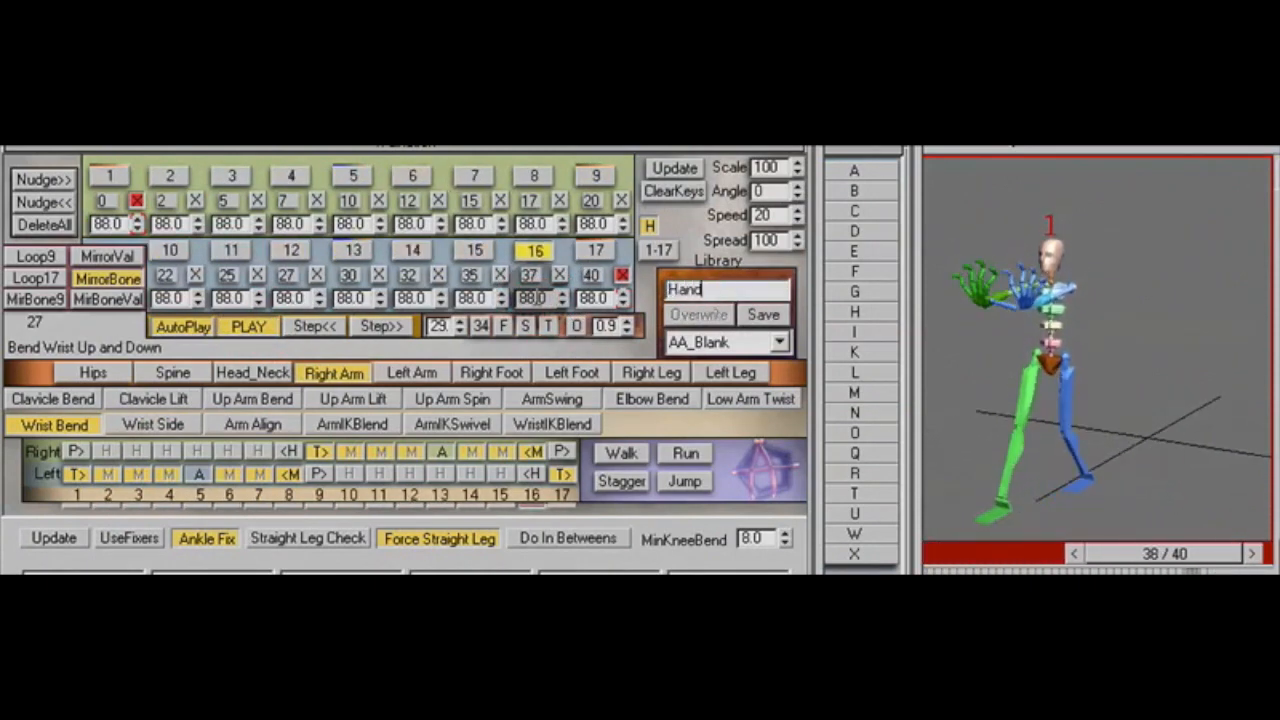
text(Test)
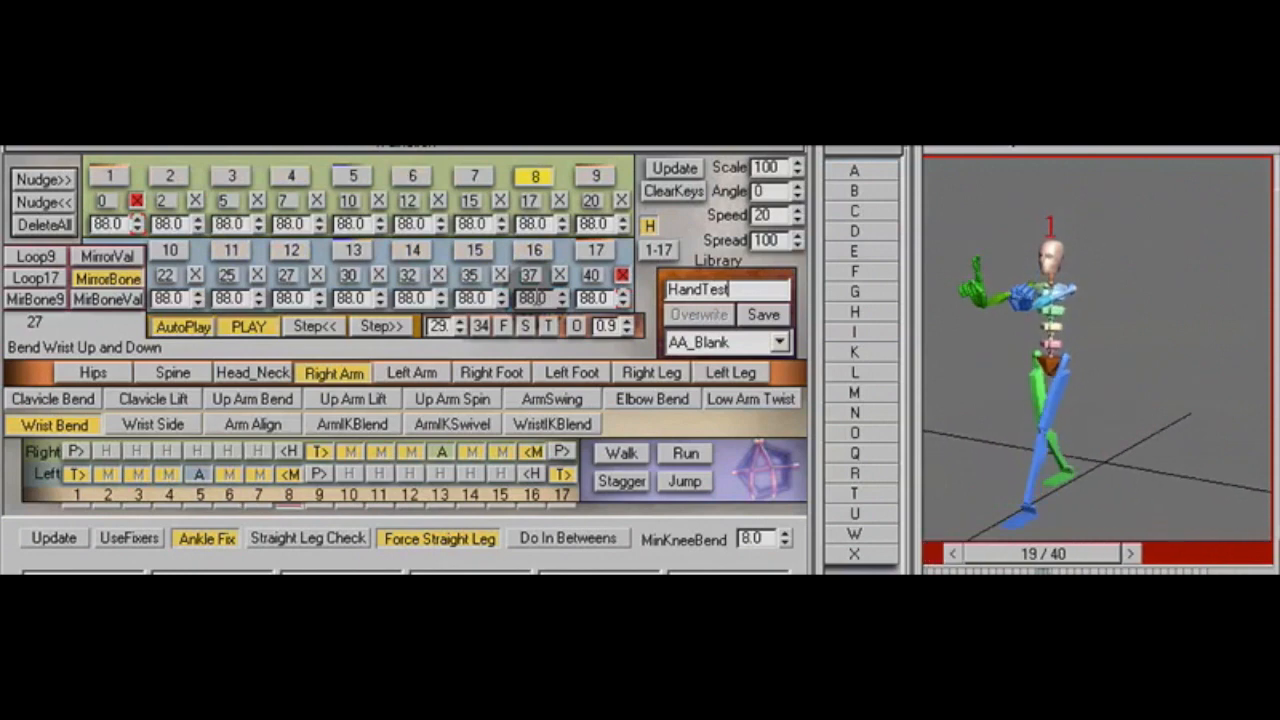
Save the current motion to the library as HandTest, and load the HighStep motion onto the character
click(764, 315)
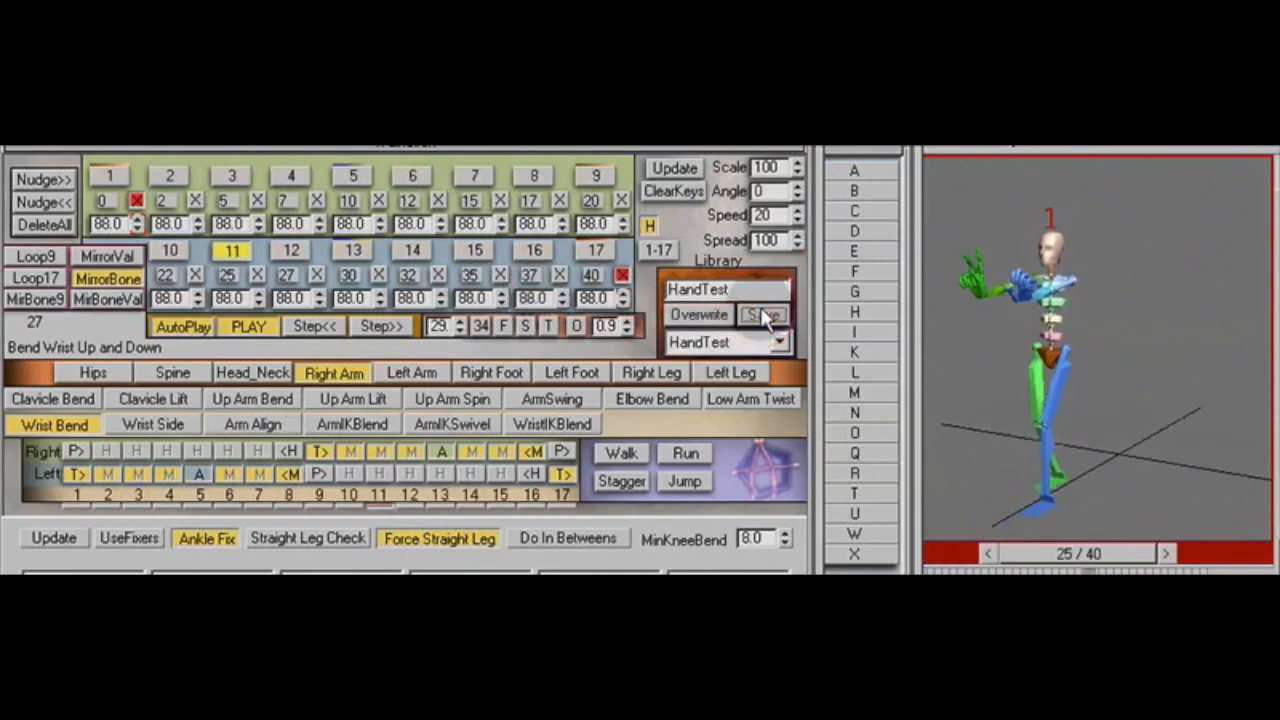
click(740, 342)
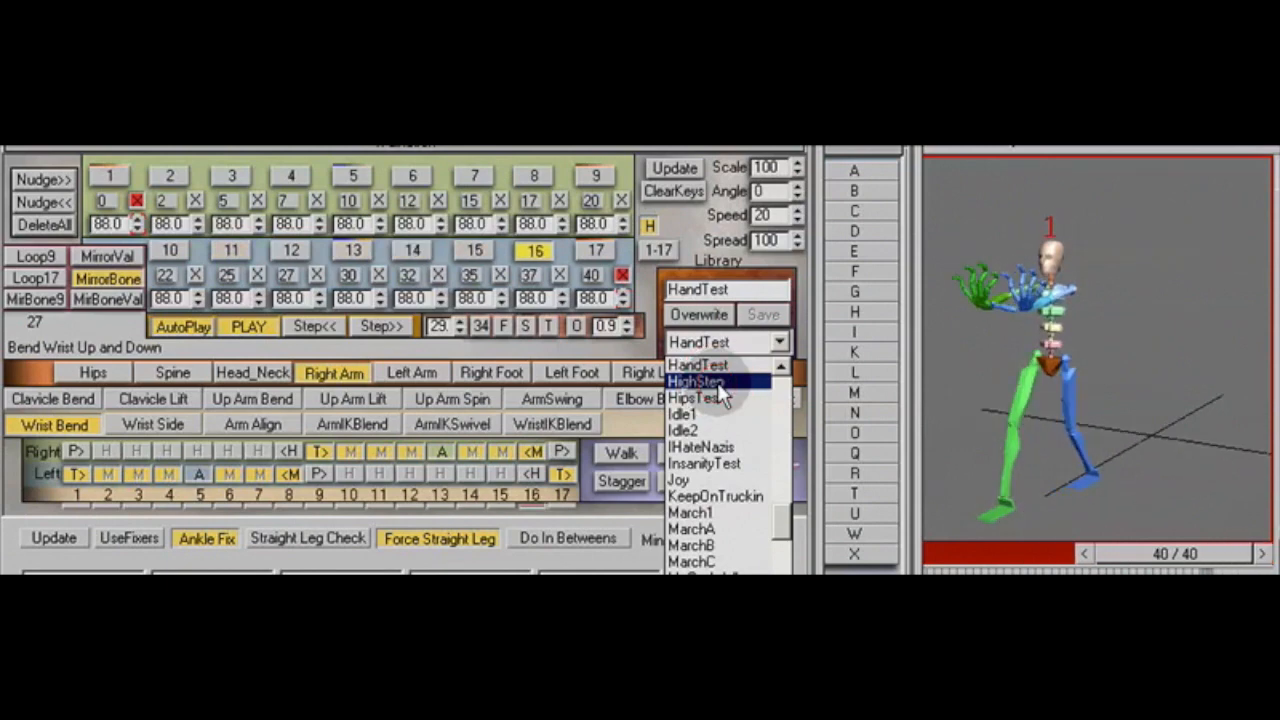
click(717, 382)
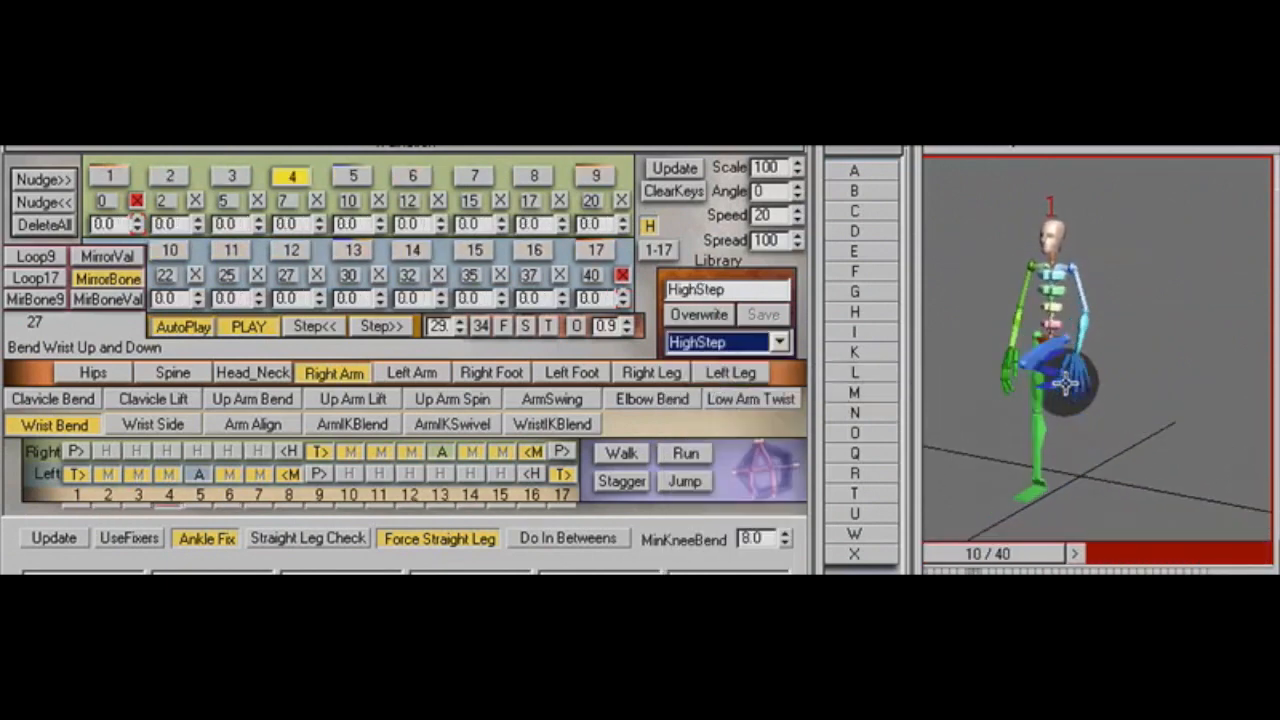
Reload the HandTest motion from the library, and compare the pose at key 17 with the one at key 1
click(778, 342)
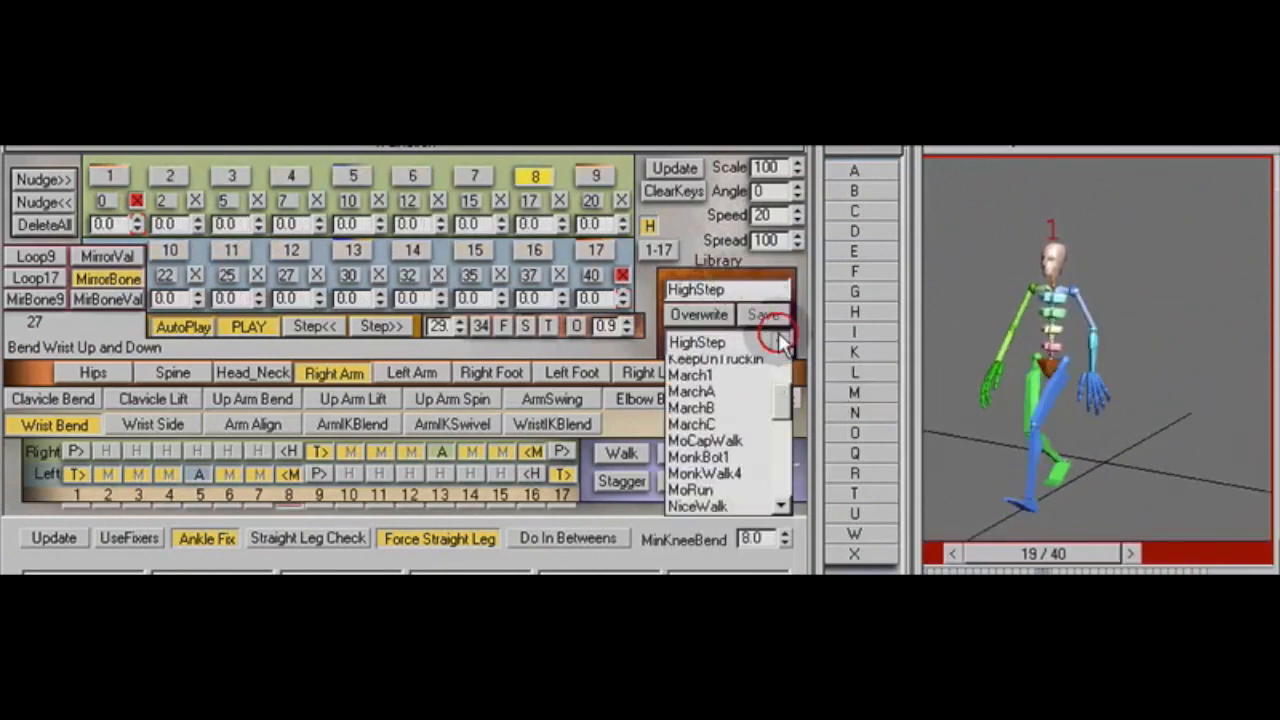
click(781, 366)
click(752, 360)
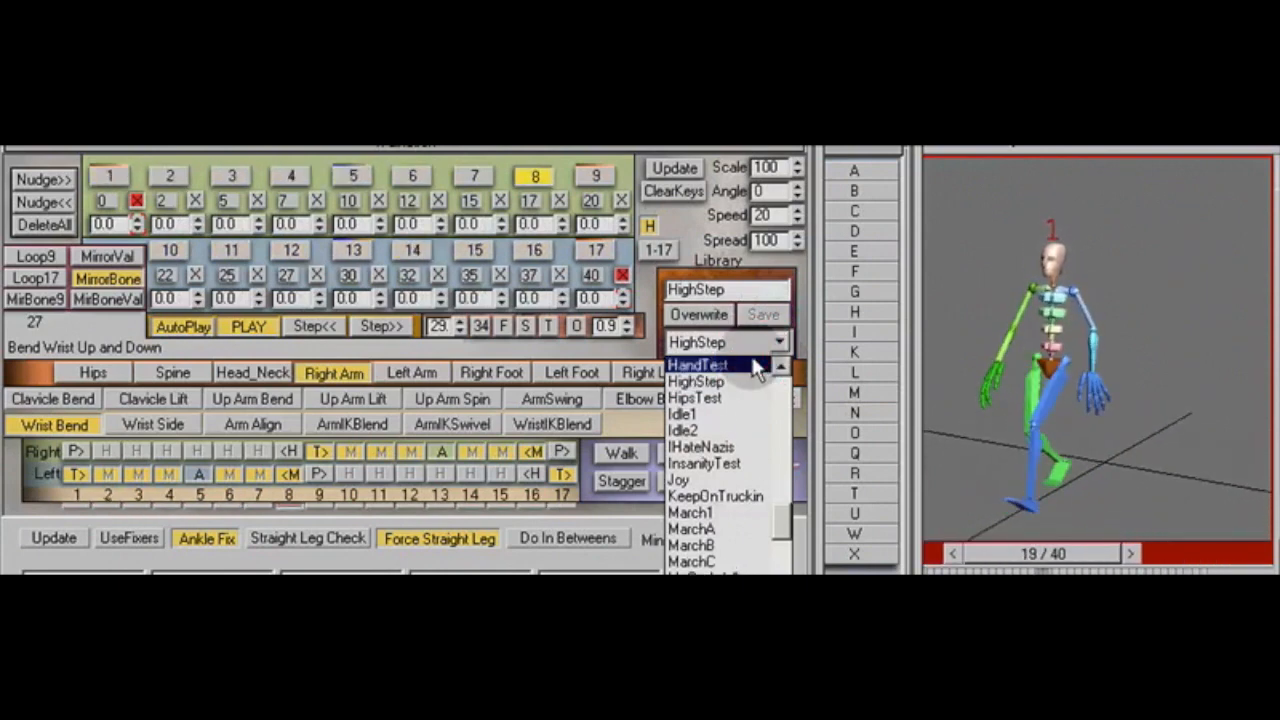
click(755, 366)
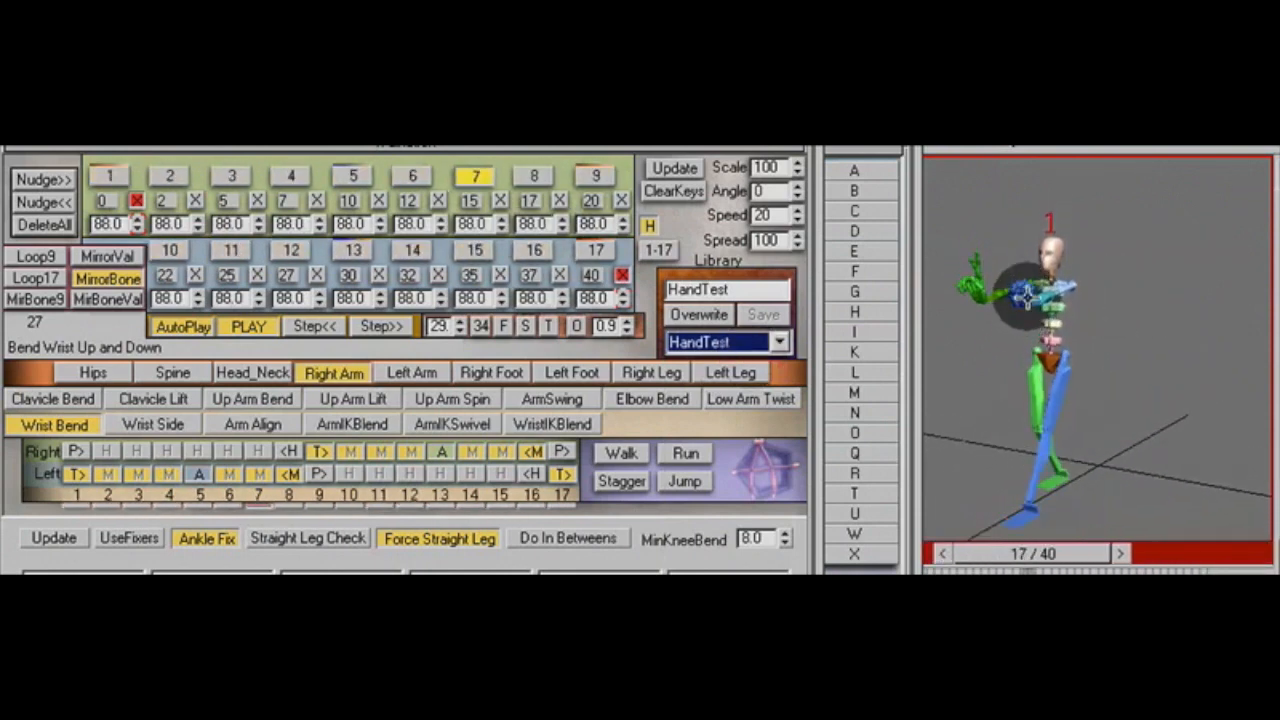
click(609, 248)
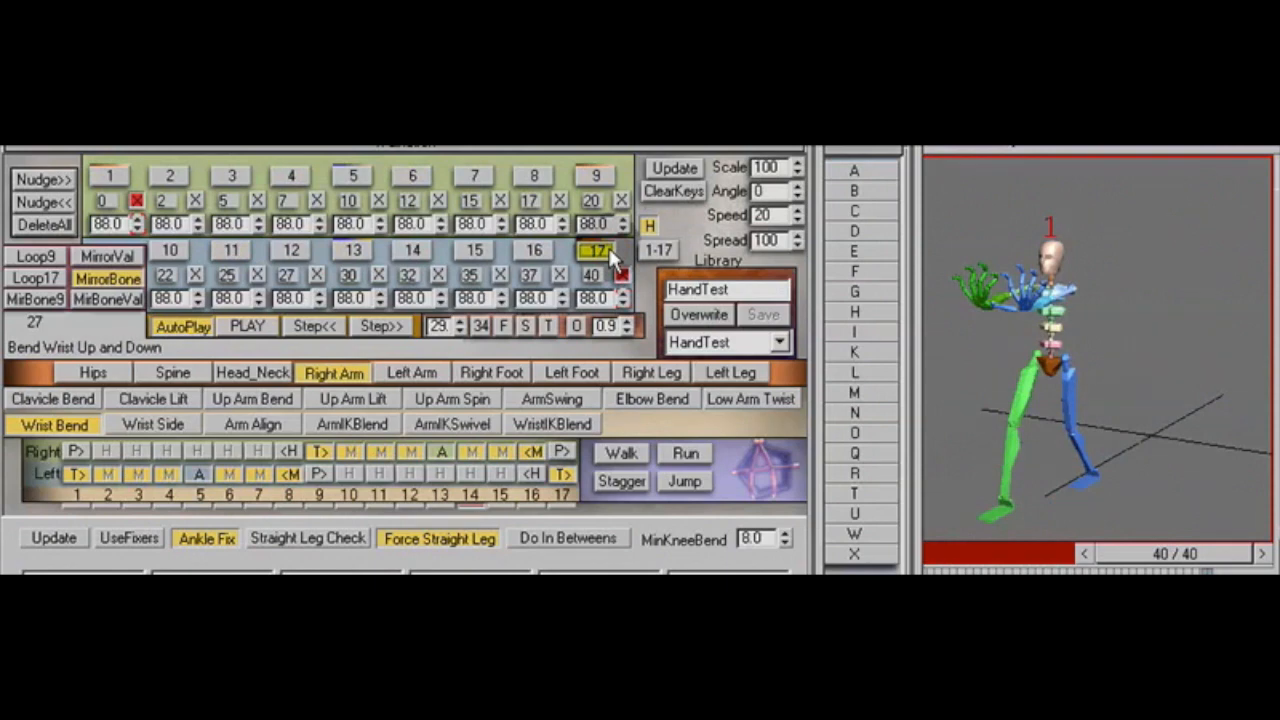
click(110, 177)
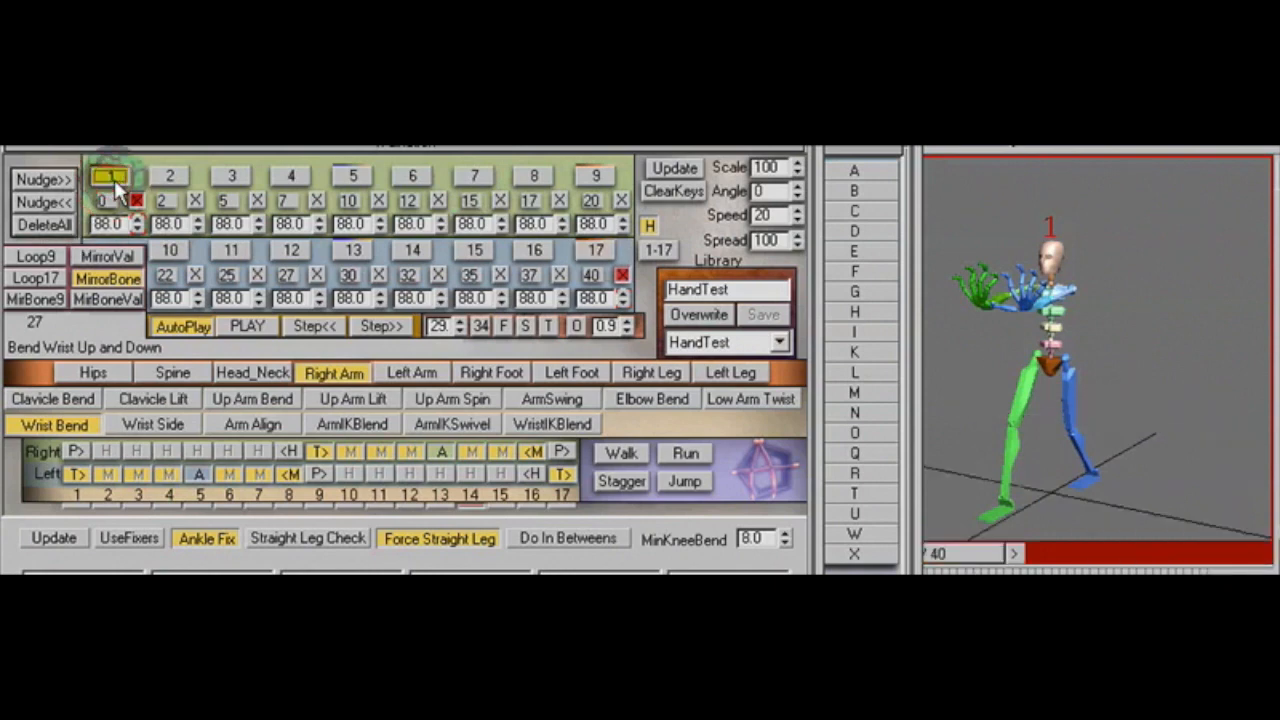